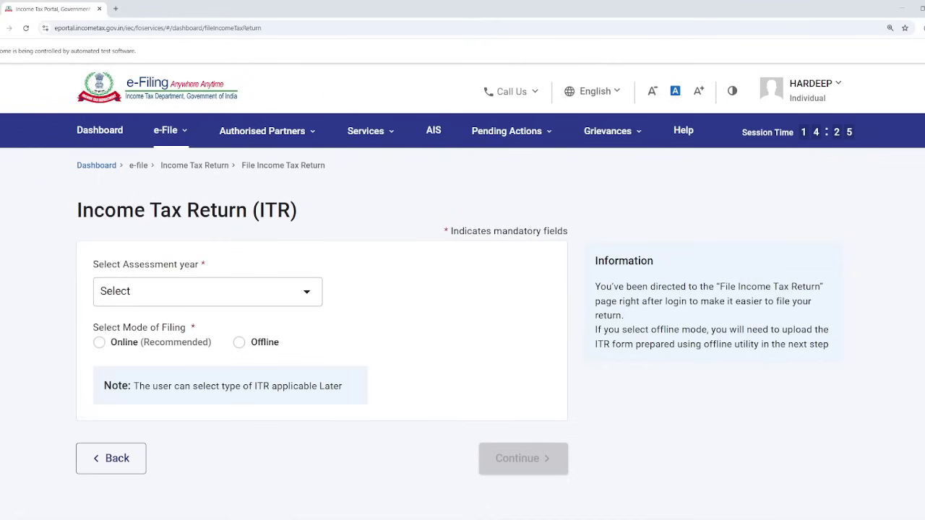
Step: Open the Form 26AS tax credit statement page on TRACES, confirming the redirect disclaimer and accepting the Form 16/16A usage agreement
{"action": "left_click", "coordinate": [166, 131]}
{"action": "mouse_move", "coordinate": [217, 165]}
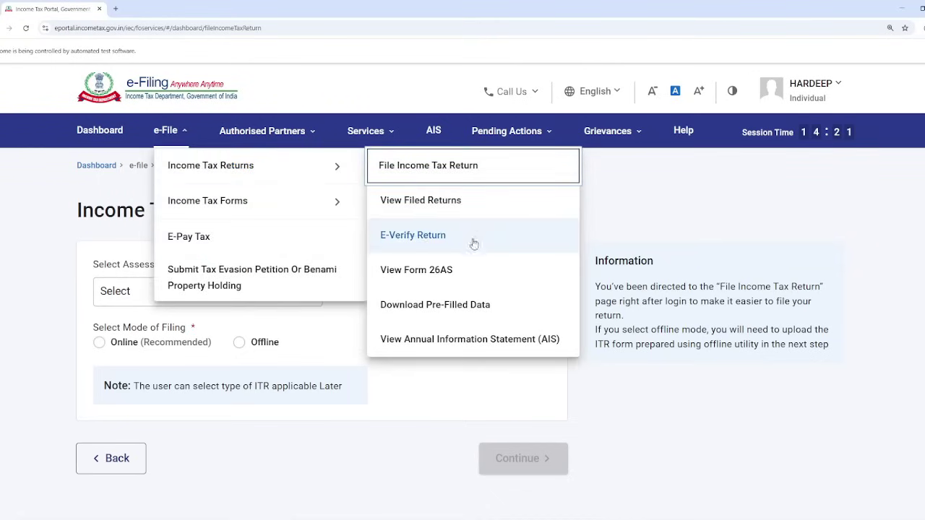
{"action": "left_click", "coordinate": [468, 271]}
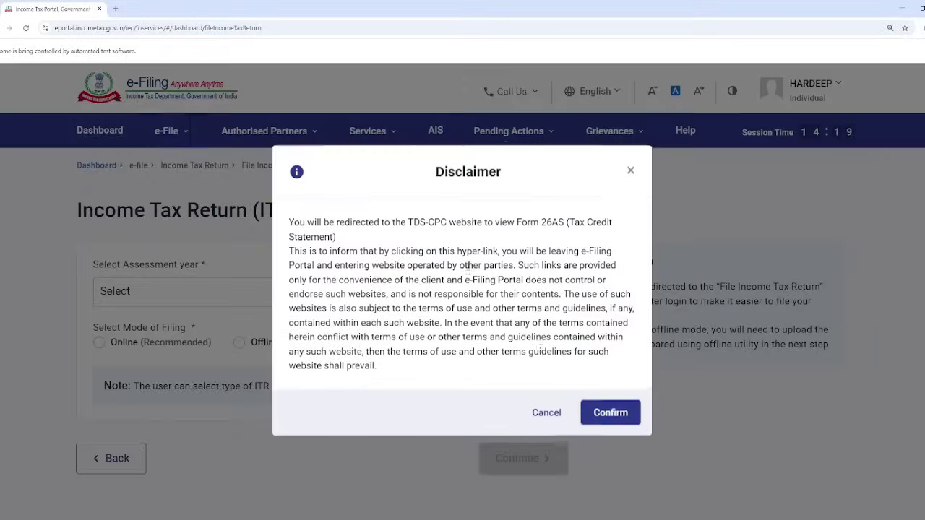
{"action": "left_click", "coordinate": [611, 416]}
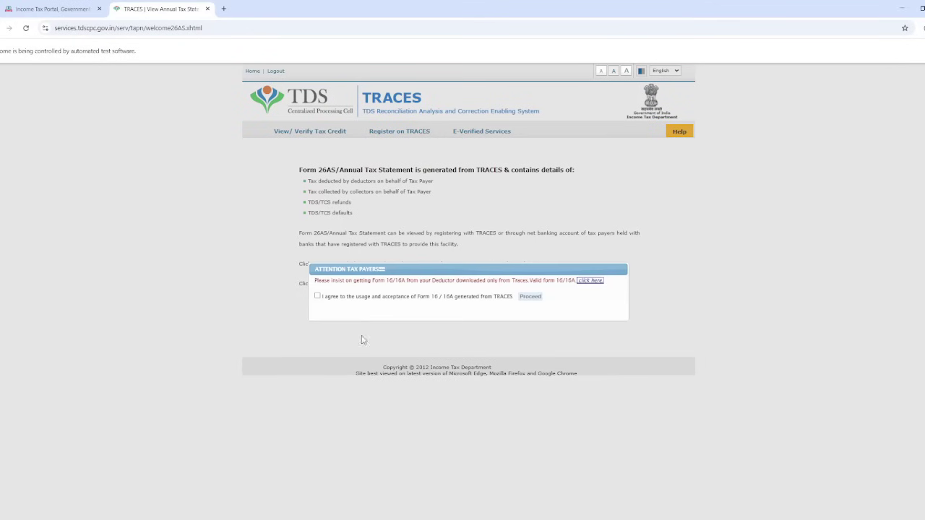
{"action": "left_click", "coordinate": [317, 297]}
{"action": "left_click", "coordinate": [538, 299]}
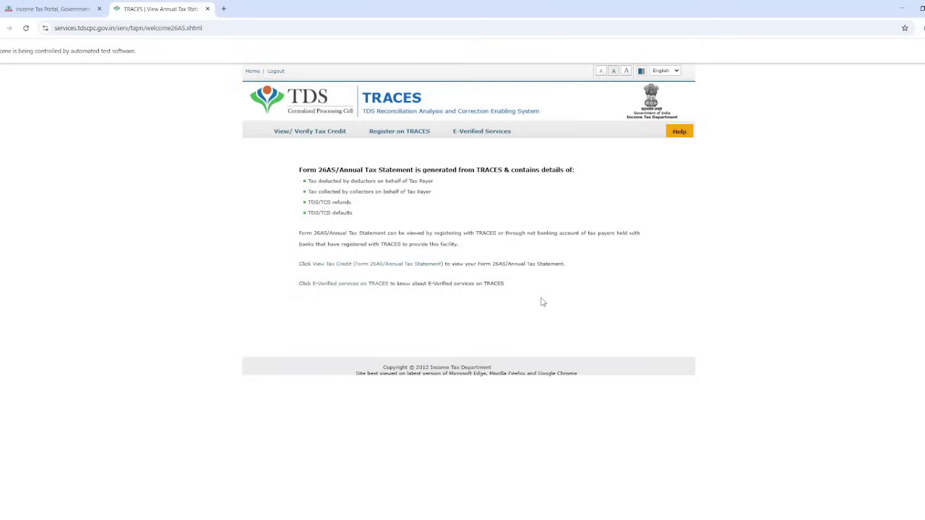
{"action": "left_click", "coordinate": [377, 266]}
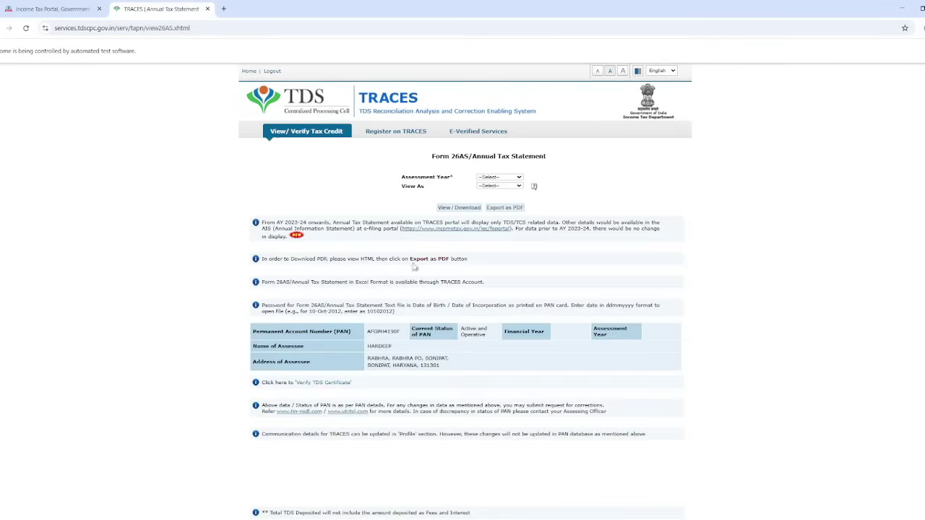
Step: View the Form 26AS statement for assessment year 2025-26 as HTML and export it as a PDF
{"action": "left_click", "coordinate": [497, 180]}
{"action": "left_click", "coordinate": [495, 213]}
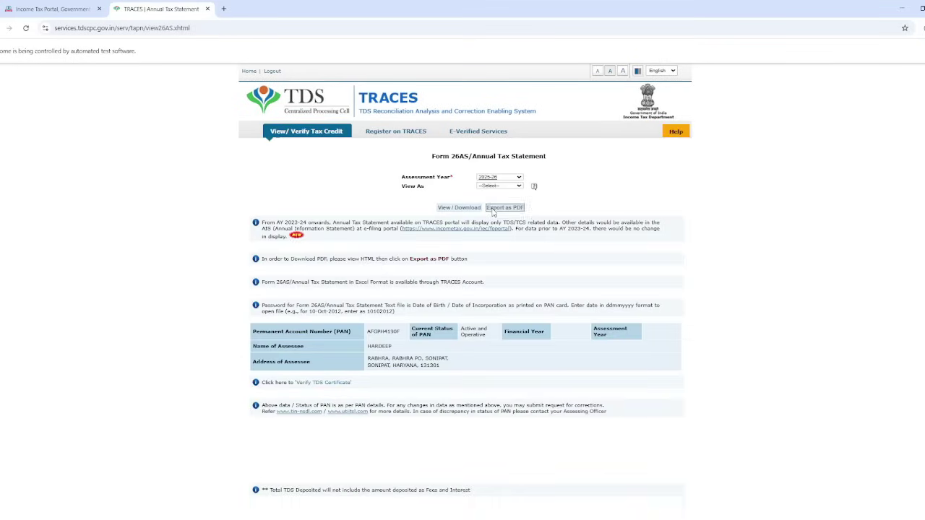
{"action": "left_click", "coordinate": [498, 187]}
{"action": "left_click", "coordinate": [501, 201]}
{"action": "left_click", "coordinate": [462, 209]}
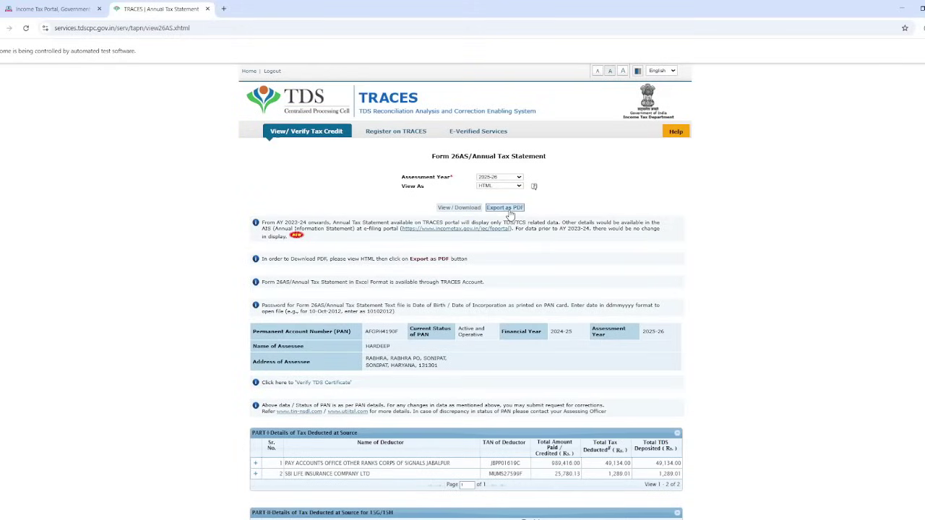
{"action": "left_click", "coordinate": [506, 209]}
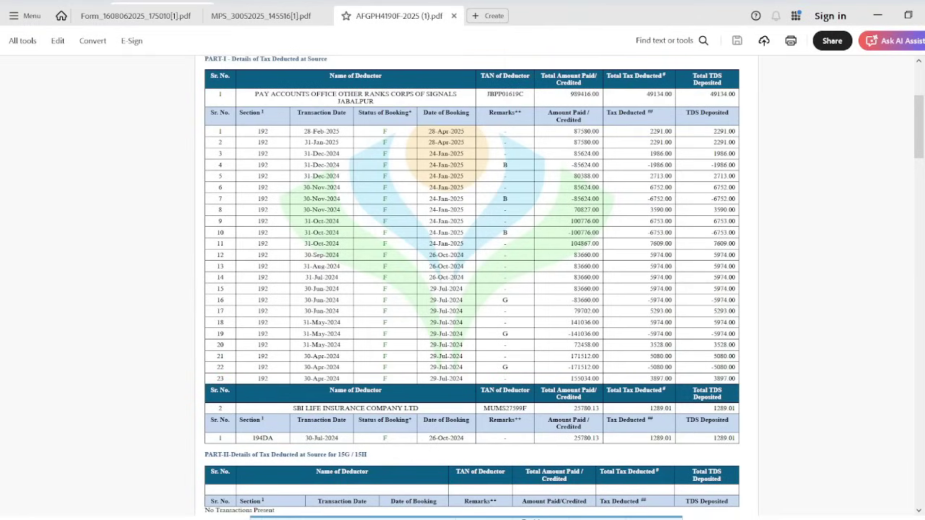
Step: Examine the salary TDS transactions under the first deductor in Part I of the exported Form 26AS PDF
{"action": "scroll", "coordinate": [471, 289], "scroll_direction": "down", "scroll_amount": 2}
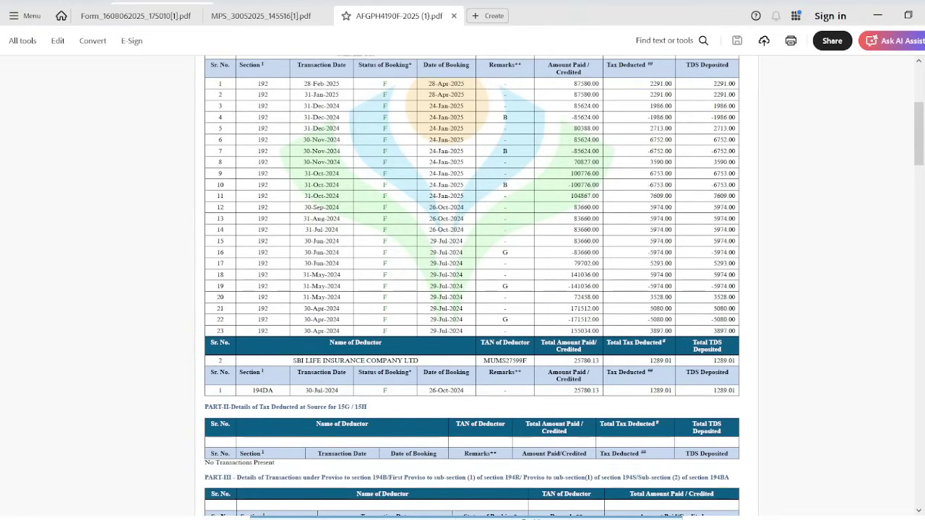
{"action": "scroll", "coordinate": [472, 289], "scroll_direction": "up", "scroll_amount": 2}
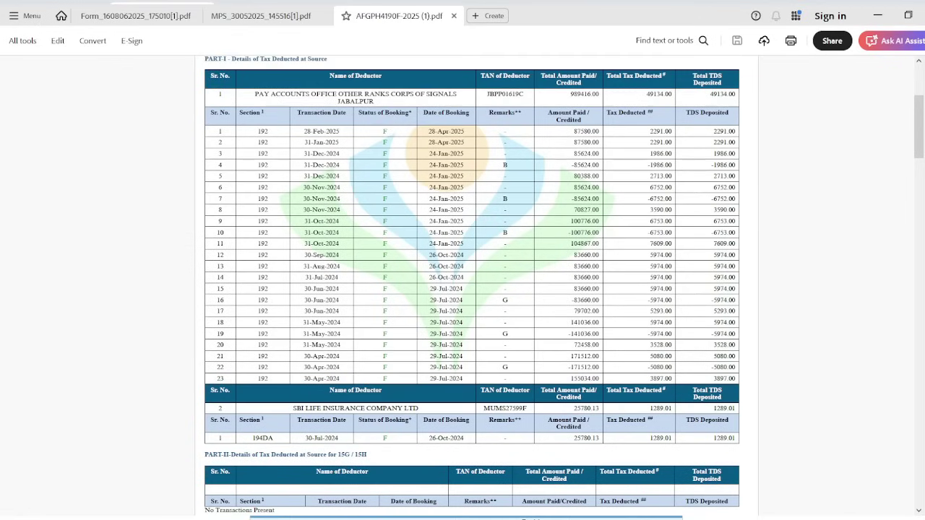
{"action": "scroll", "coordinate": [471, 289], "scroll_direction": "down", "scroll_amount": 1}
{"action": "key", "text": "ctrl+equal"}
{"action": "key", "text": "ctrl+equal"}
{"action": "key", "text": "ctrl+equal"}
{"action": "key", "text": "ctrl+equal"}
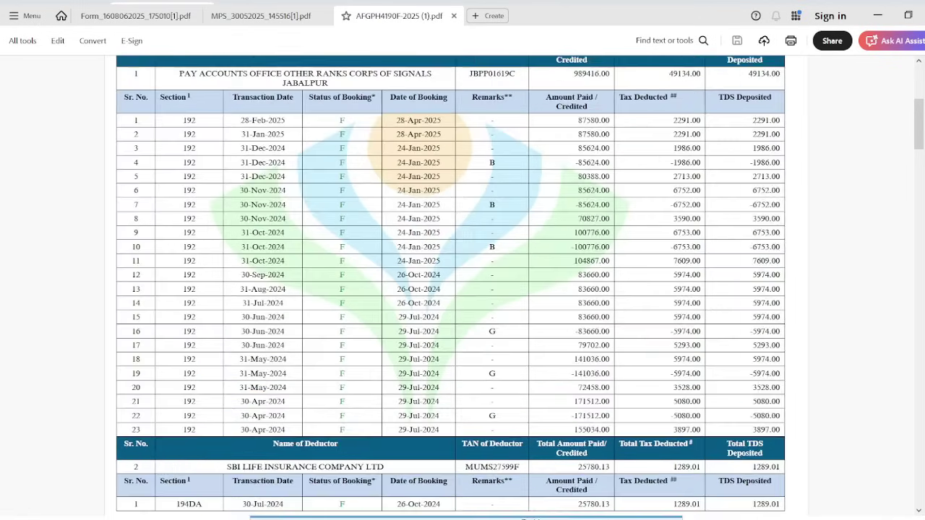
{"action": "scroll", "coordinate": [259, 299], "scroll_direction": "right", "scroll_amount": 1}
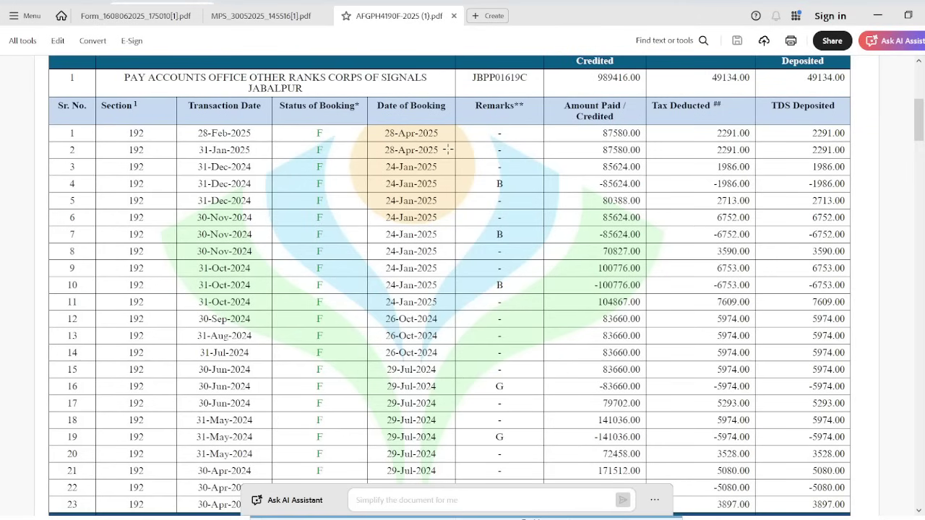
{"action": "key", "text": "ctrl+minus"}
Step: Check the SBI Life Insurance TDS entry and the Canteen Stores Department entry in Part VI of the PDF
{"action": "scroll", "coordinate": [225, 279], "scroll_direction": "down", "scroll_amount": 5}
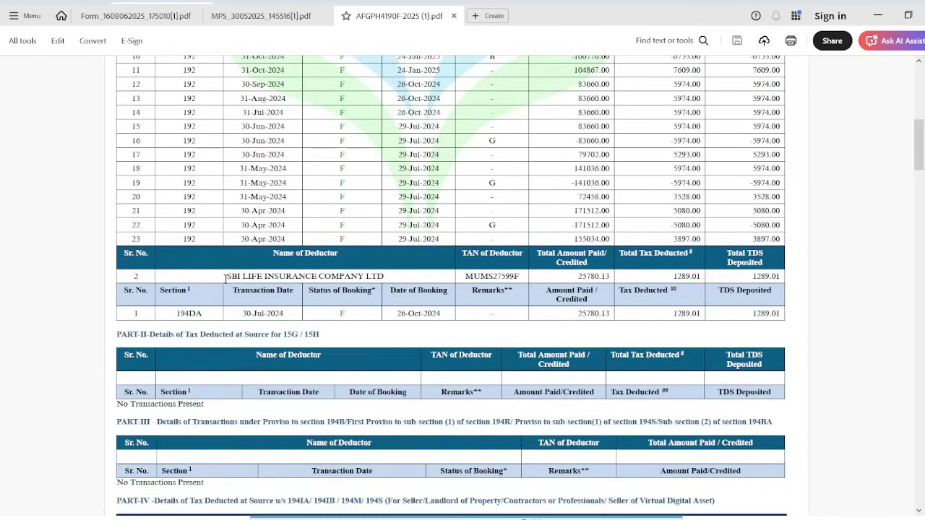
{"action": "left_click_drag", "start_coordinate": [224, 279], "coordinate": [402, 290]}
{"action": "scroll", "coordinate": [398, 325], "scroll_direction": "down", "scroll_amount": 3}
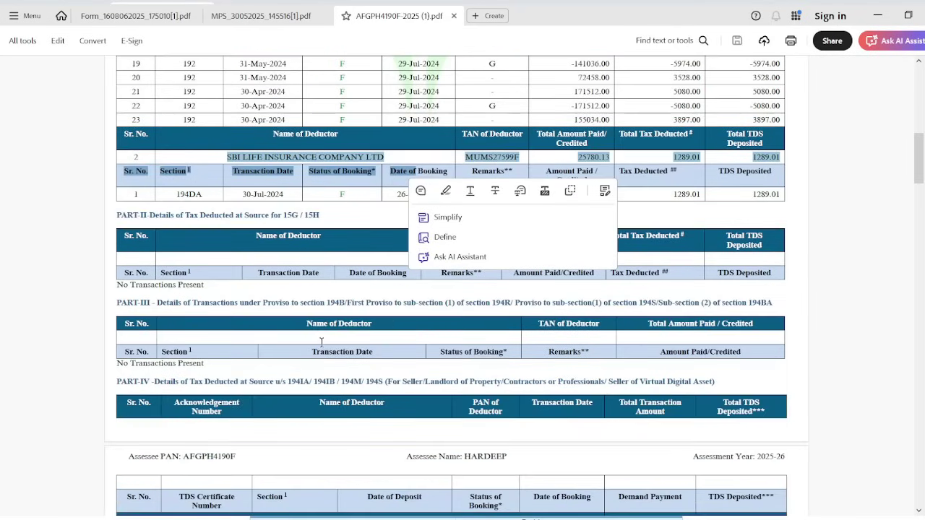
{"action": "scroll", "coordinate": [321, 340], "scroll_direction": "down", "scroll_amount": 8}
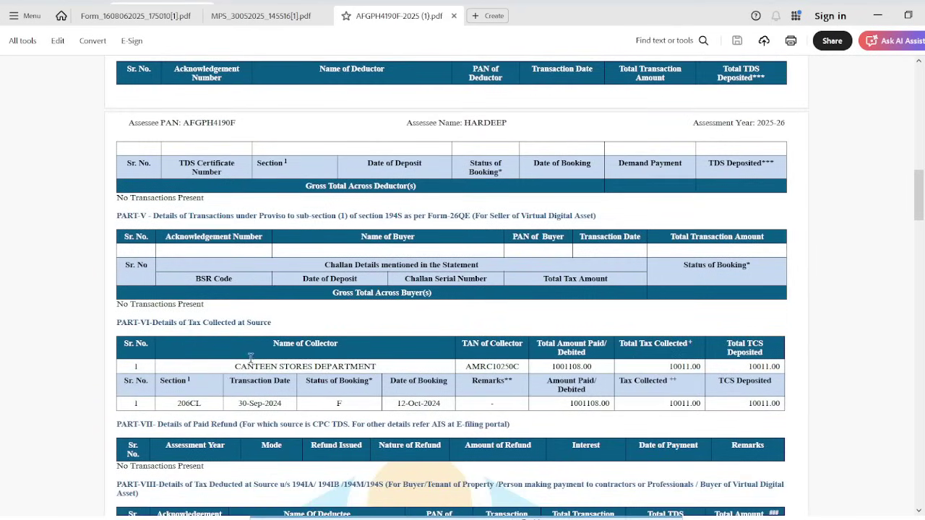
{"action": "left_click_drag", "start_coordinate": [240, 368], "coordinate": [362, 370]}
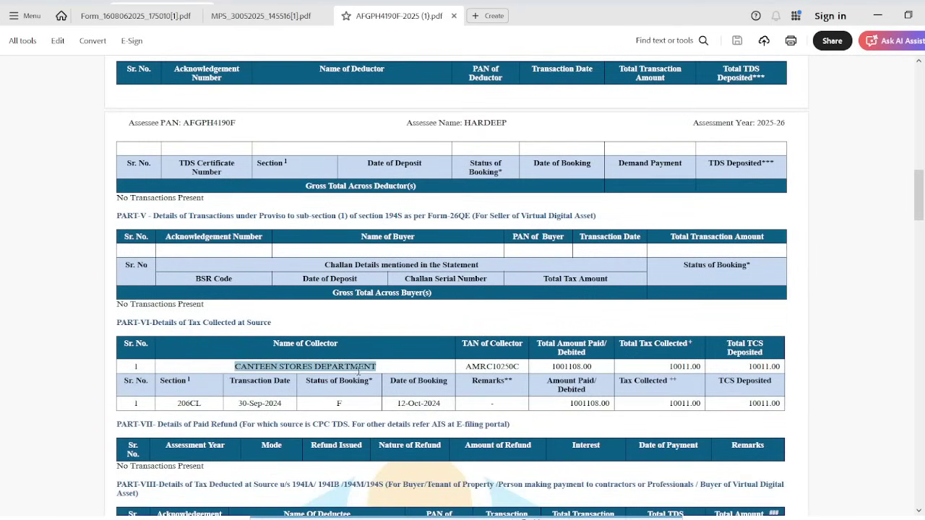
{"action": "left_click", "coordinate": [620, 399]}
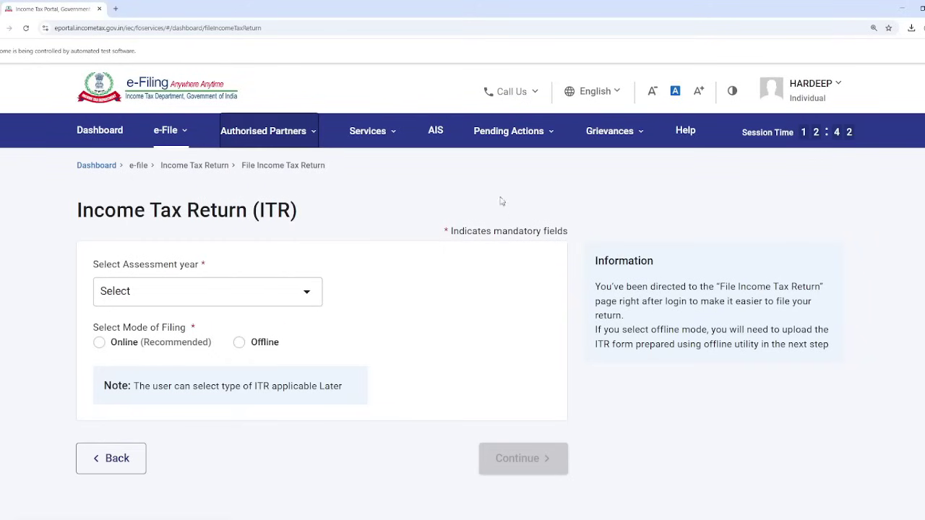
Step: From the e-Filing portal, proceed to the Compliance Portal and open the Annual Information Statement for F.Y. 2024-25
{"action": "left_click", "coordinate": [436, 131]}
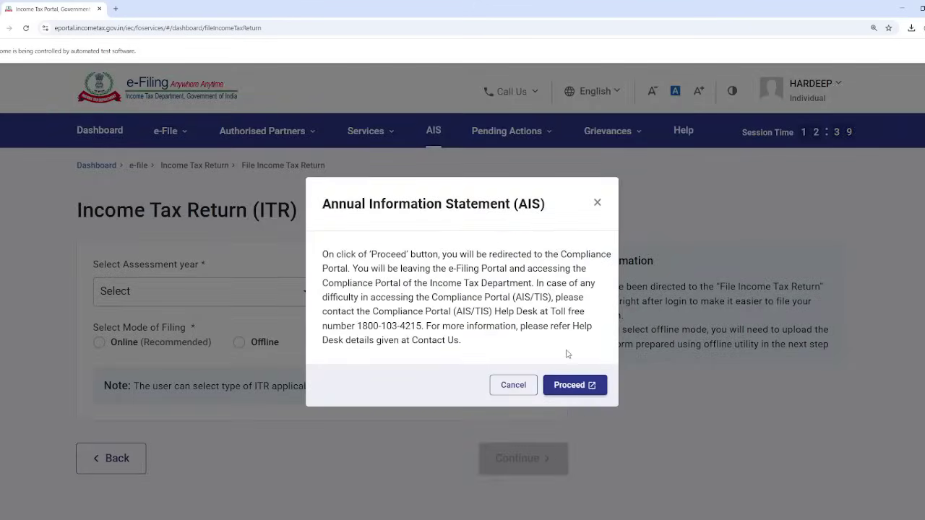
{"action": "left_click", "coordinate": [584, 387]}
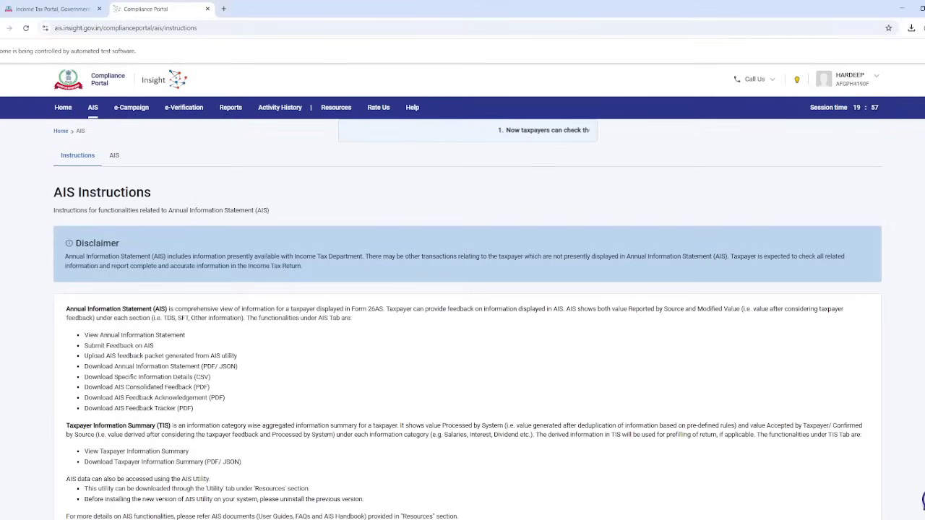
{"action": "left_click", "coordinate": [116, 157]}
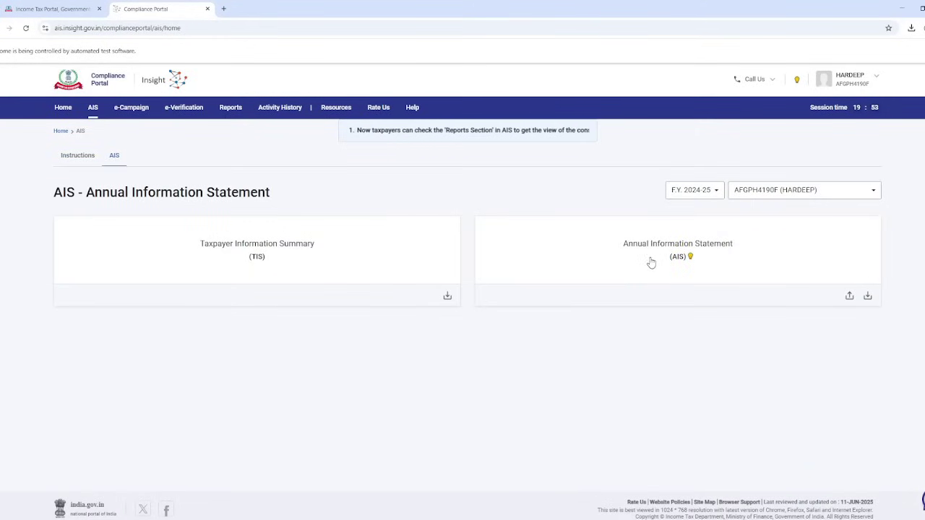
{"action": "left_click", "coordinate": [647, 262]}
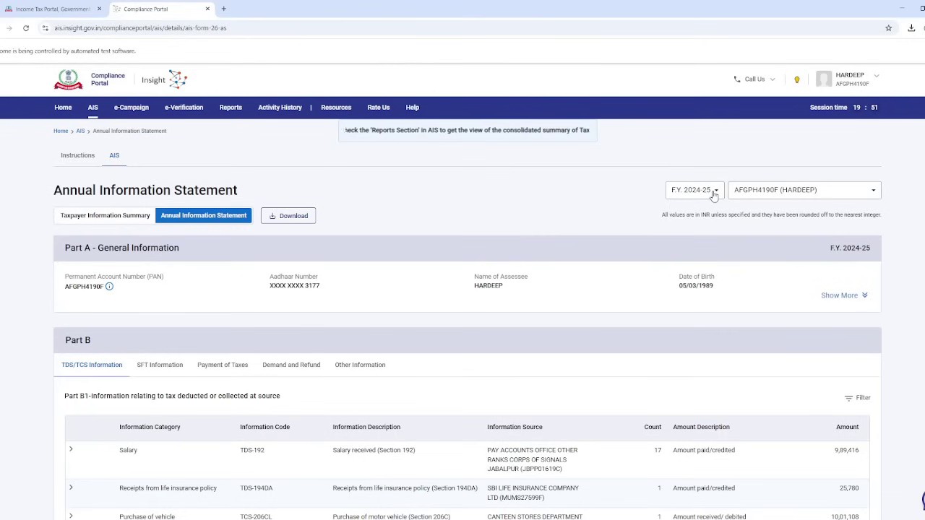
Step: Review the TDS/TCS, SFT and Payment of Taxes information in Part B of the Annual Information Statement
{"action": "scroll", "coordinate": [644, 292], "scroll_direction": "down", "scroll_amount": 2}
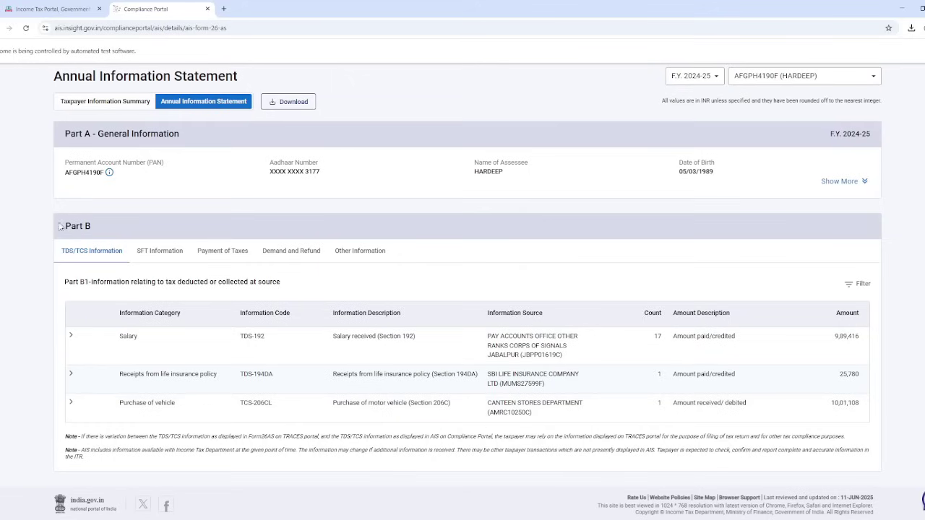
{"action": "left_click", "coordinate": [180, 253]}
{"action": "scroll", "coordinate": [436, 372], "scroll_direction": "down", "scroll_amount": 2}
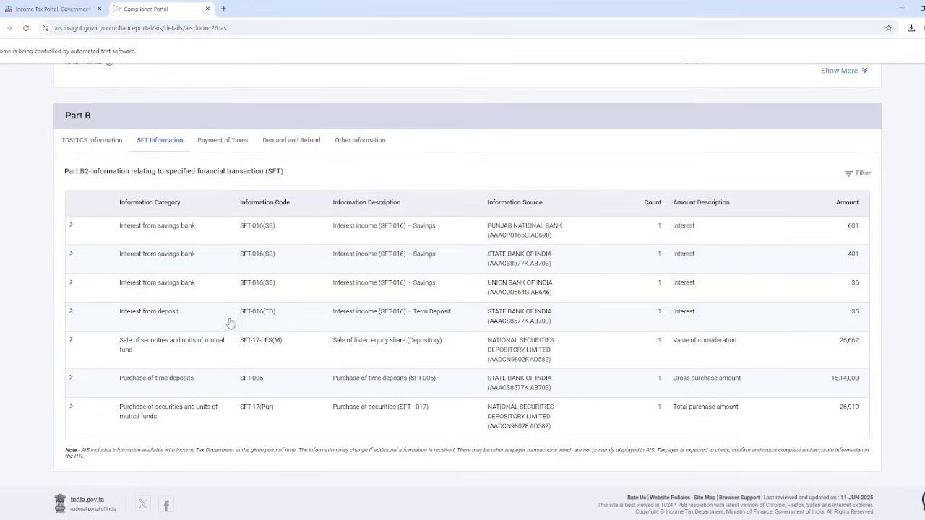
{"action": "left_click", "coordinate": [230, 142]}
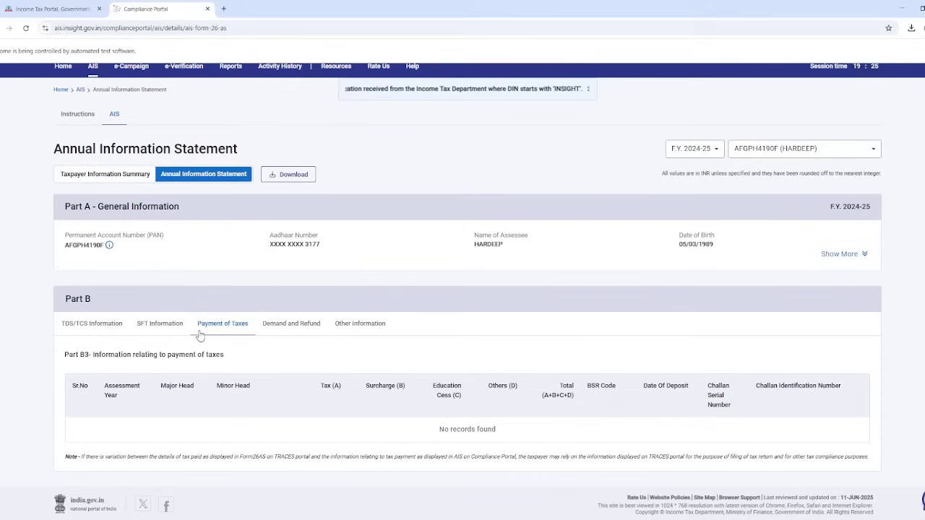
Step: Check the refund's assessment year and amount under Demand and Refund, and review the salary entry under Other Information
{"action": "left_click", "coordinate": [291, 324]}
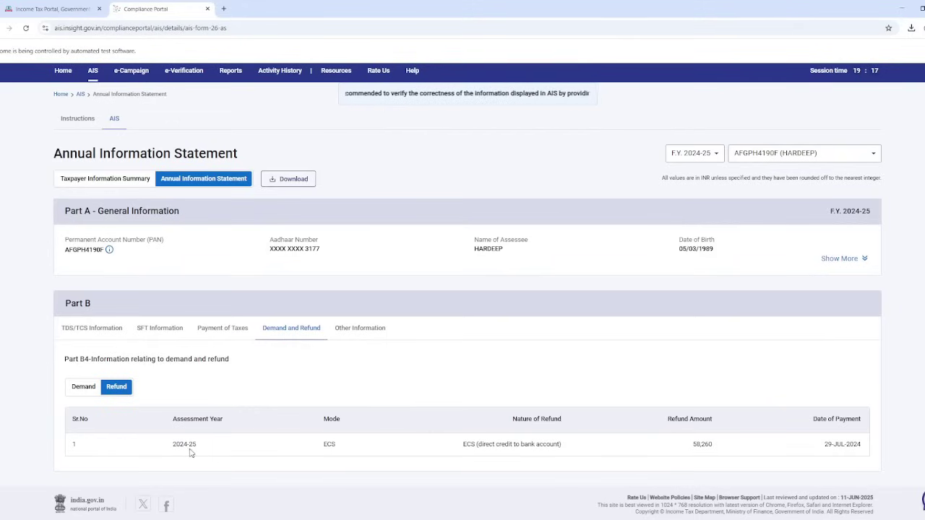
{"action": "left_click_drag", "start_coordinate": [168, 449], "coordinate": [204, 449]}
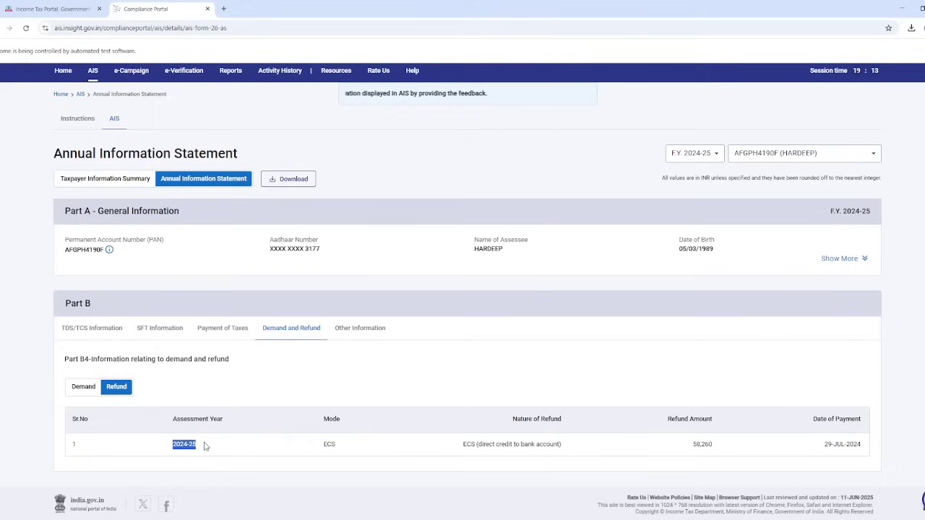
{"action": "double_click", "coordinate": [703, 444]}
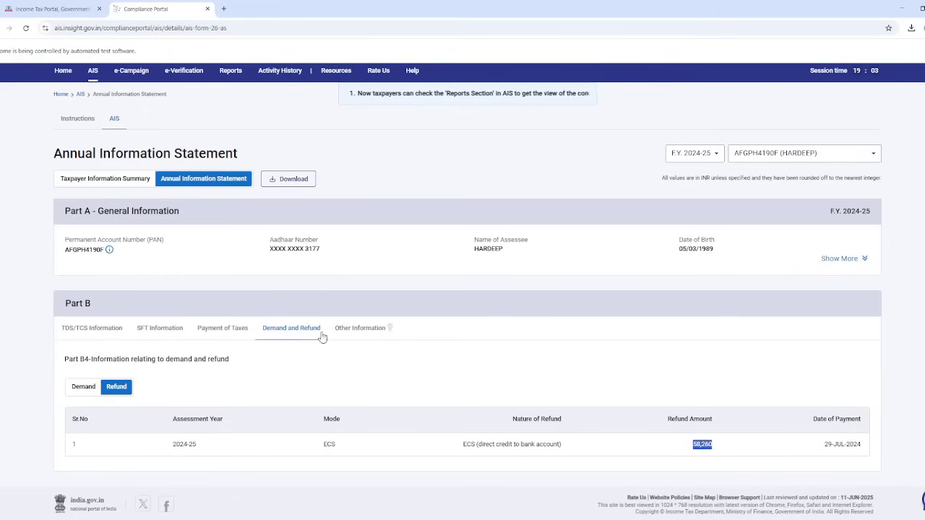
{"action": "left_click", "coordinate": [371, 337]}
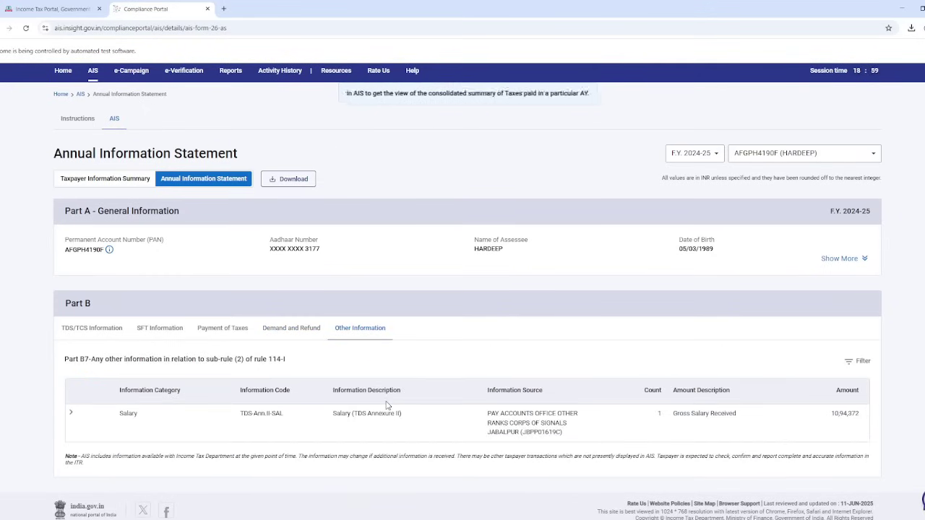
{"action": "scroll", "coordinate": [285, 376], "scroll_direction": "up", "scroll_amount": 1}
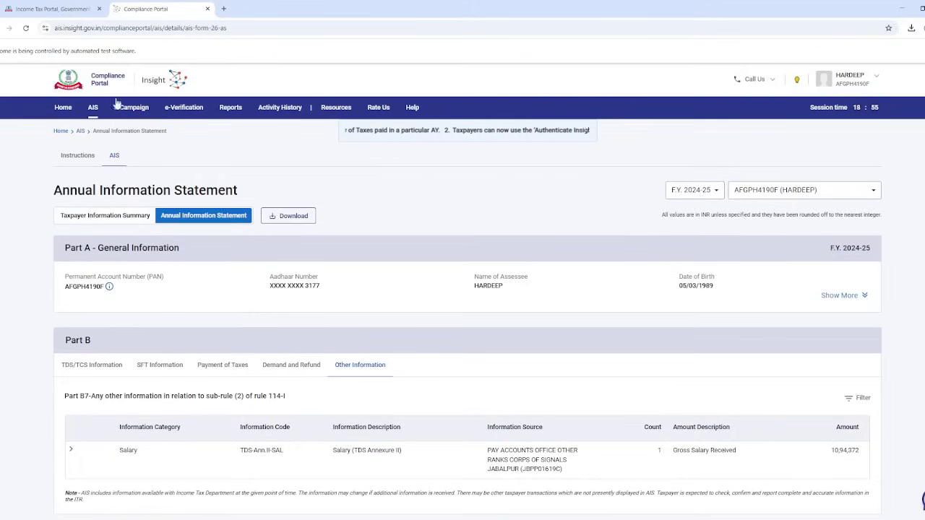
Step: Return to the e-Filing portal and open the list of previously filed income tax returns
{"action": "left_click", "coordinate": [77, 6]}
{"action": "left_click", "coordinate": [166, 133]}
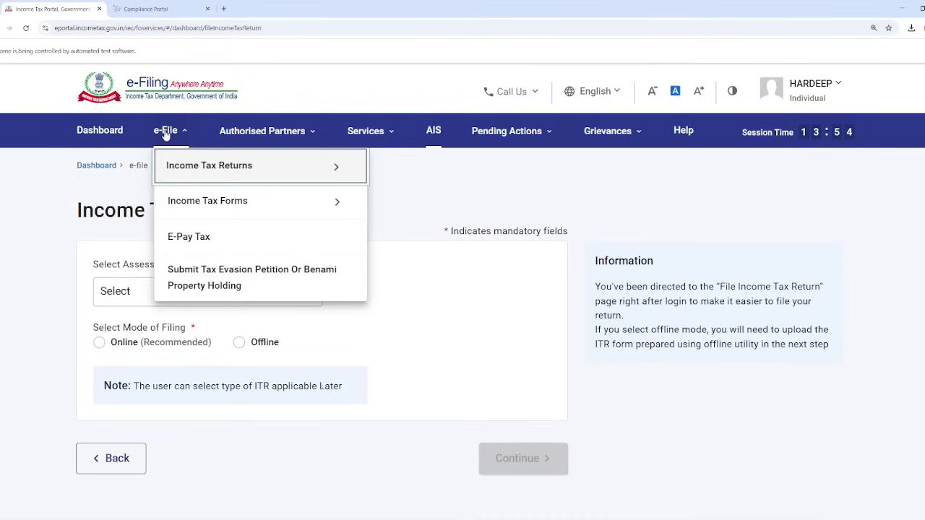
{"action": "mouse_move", "coordinate": [174, 168]}
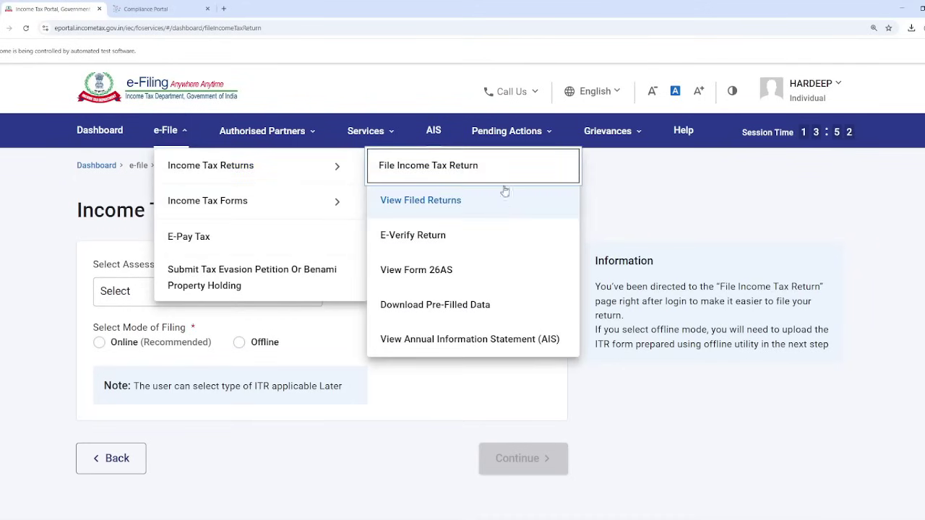
{"action": "left_click", "coordinate": [504, 215]}
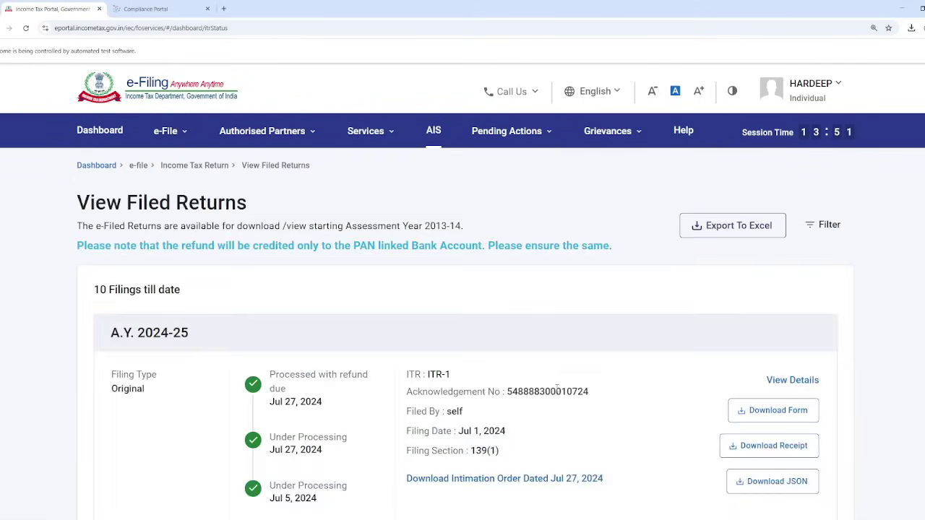
Step: Download the receipt of the A.Y. 2024-25 return and check its refundable tax amount
{"action": "scroll", "coordinate": [555, 391], "scroll_direction": "down", "scroll_amount": 3}
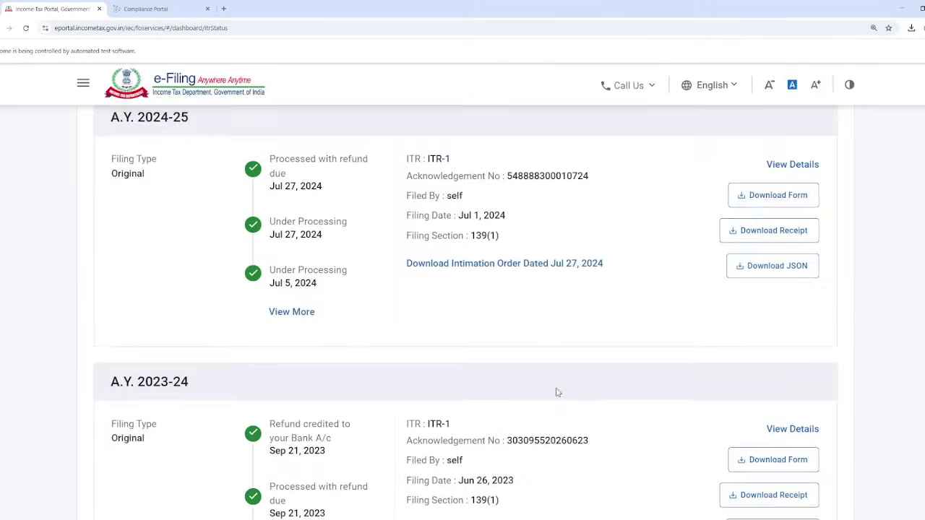
{"action": "left_click", "coordinate": [796, 237]}
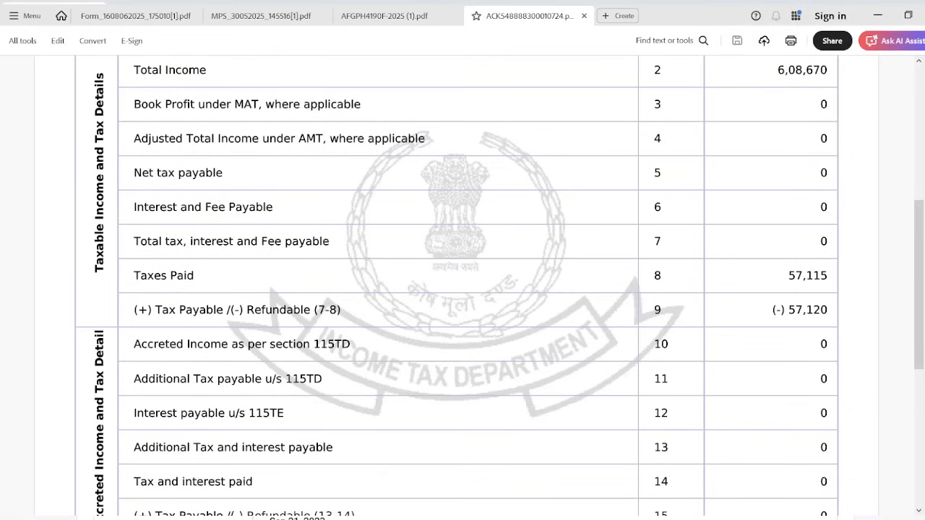
{"action": "double_click", "coordinate": [808, 309]}
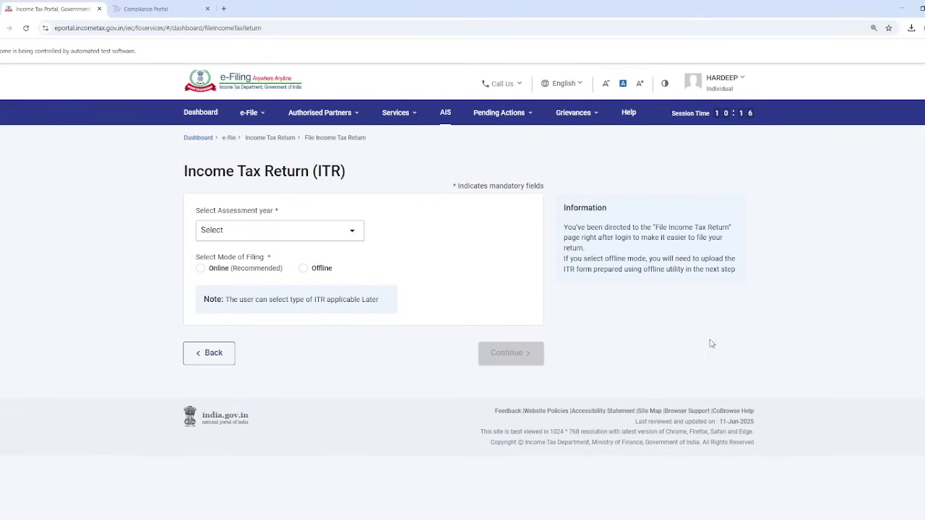
Step: Begin filing an income tax return for assessment year 2025-26 (Current A.Y.) in Online mode
{"action": "left_click", "coordinate": [251, 113]}
{"action": "mouse_move", "coordinate": [257, 138]}
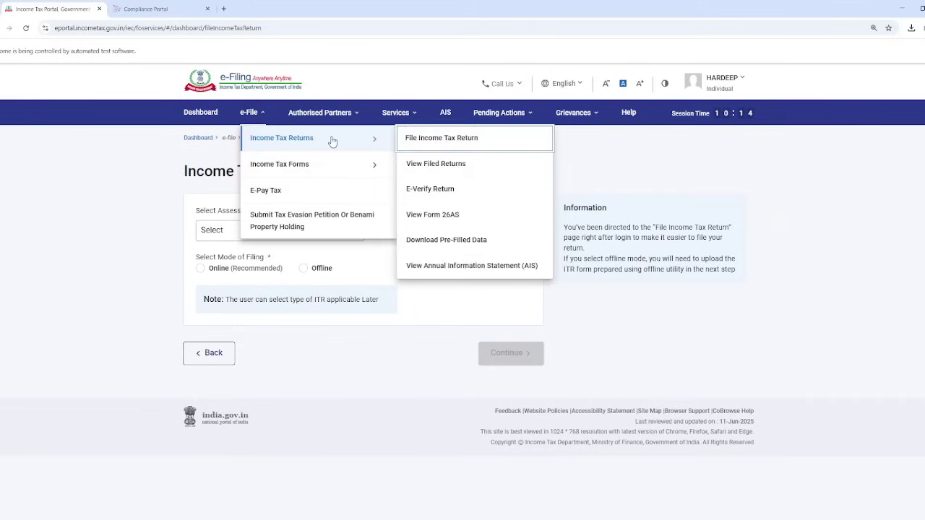
{"action": "left_click", "coordinate": [438, 145]}
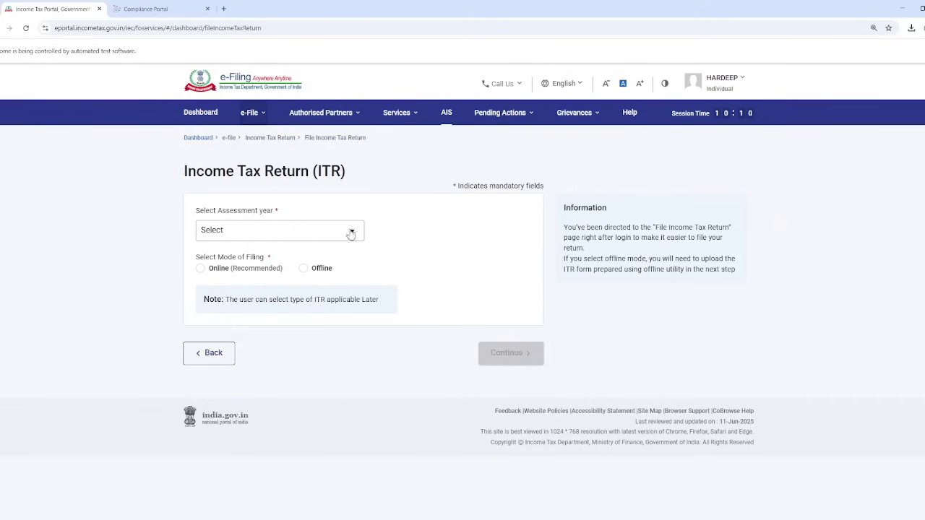
{"action": "left_click", "coordinate": [292, 233]}
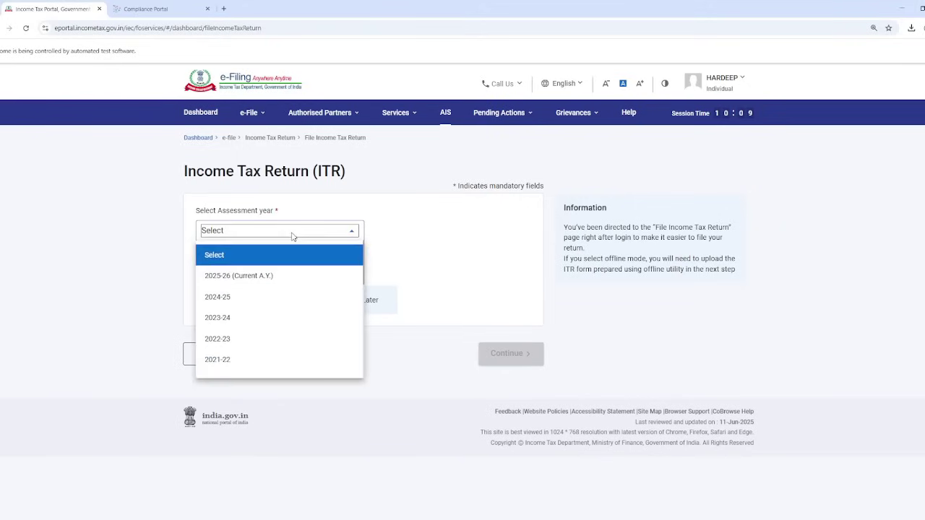
{"action": "left_click", "coordinate": [293, 277]}
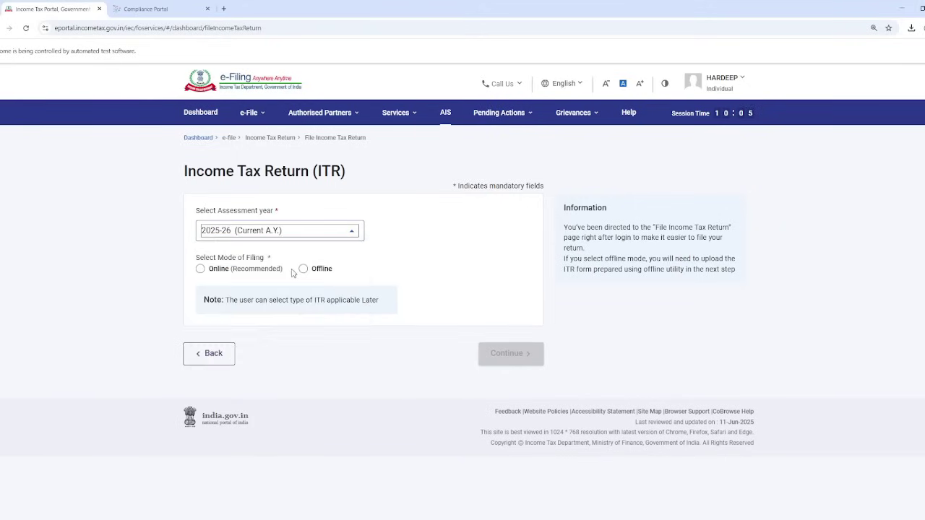
{"action": "left_click", "coordinate": [200, 268]}
{"action": "left_click", "coordinate": [525, 353]}
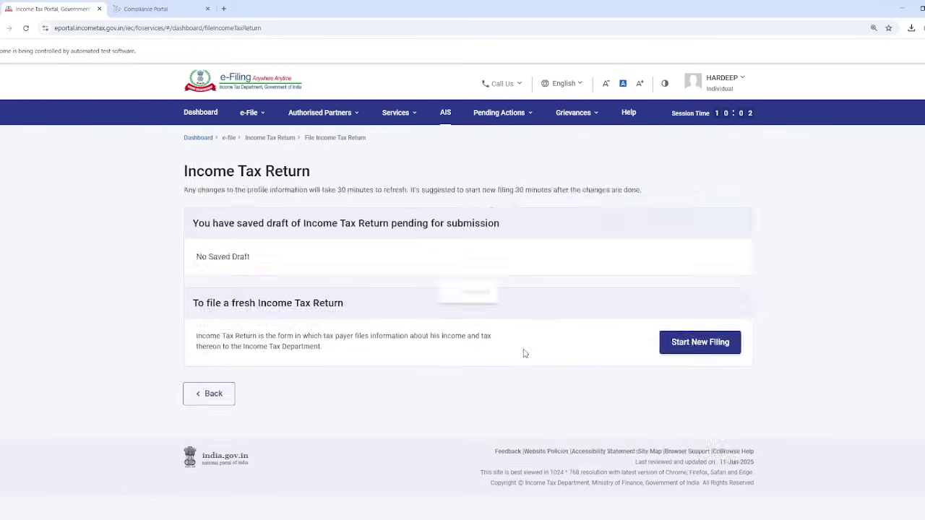
Step: Start a new filing instead of resuming the saved draft, and continue with the Individual status
{"action": "scroll", "coordinate": [518, 358], "scroll_direction": "down", "scroll_amount": 1}
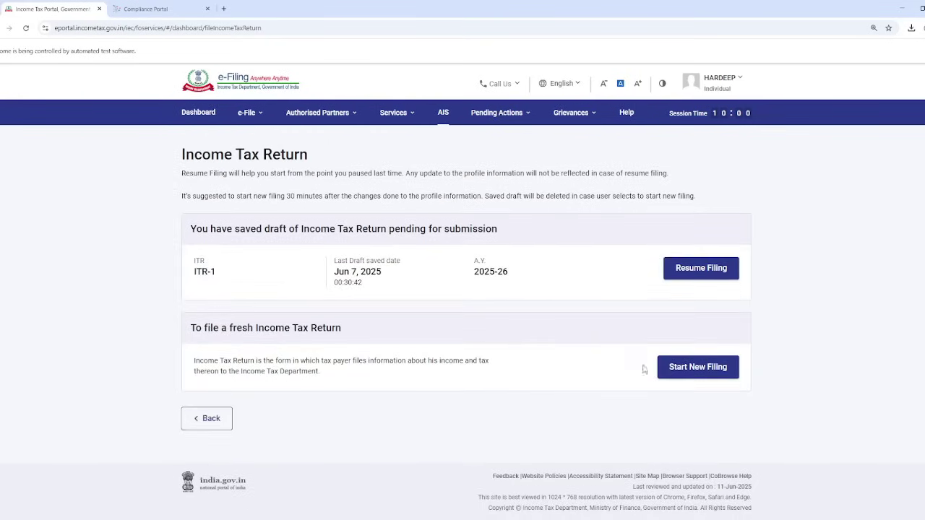
{"action": "left_click", "coordinate": [680, 368]}
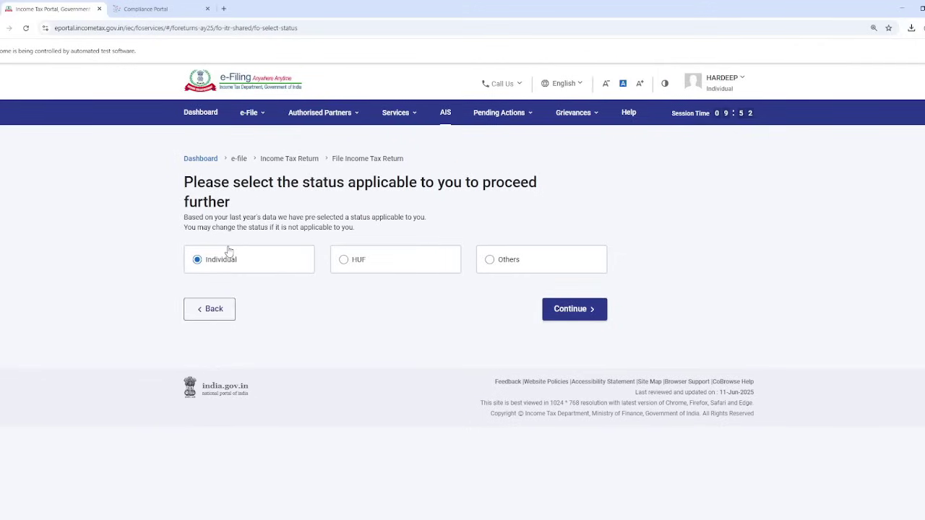
{"action": "left_click", "coordinate": [586, 310]}
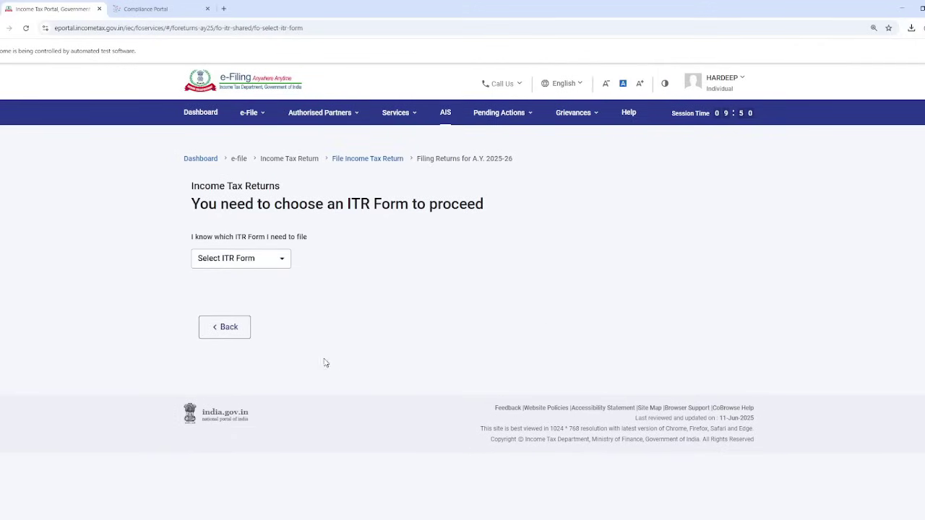
Step: Choose the ITR-1 form, acknowledge the new tax regime notice and get started with the return
{"action": "left_click", "coordinate": [265, 263]}
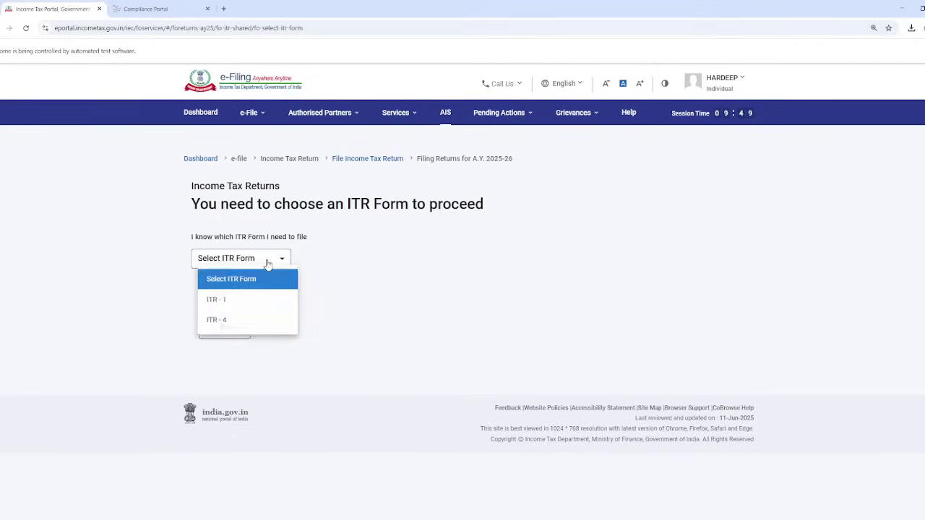
{"action": "left_click", "coordinate": [262, 307]}
{"action": "left_click", "coordinate": [253, 359]}
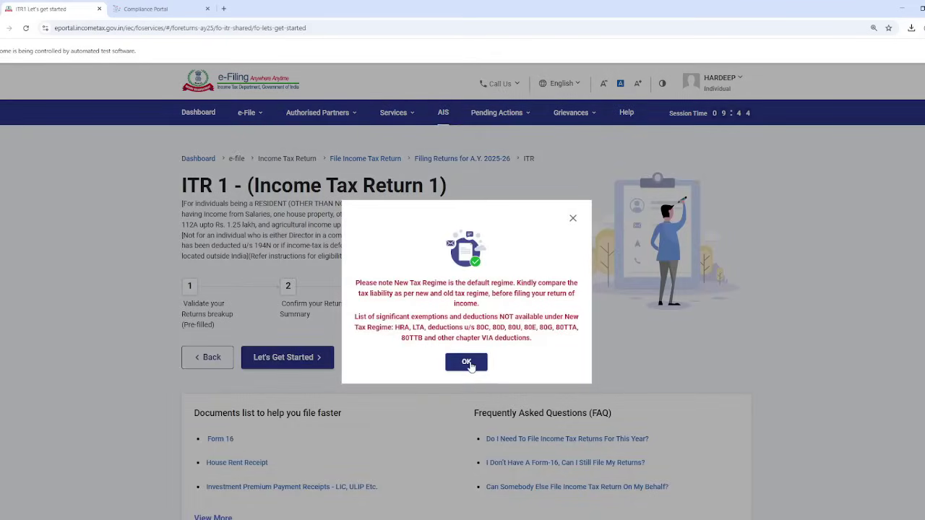
{"action": "left_click", "coordinate": [467, 363]}
{"action": "left_click", "coordinate": [287, 357]}
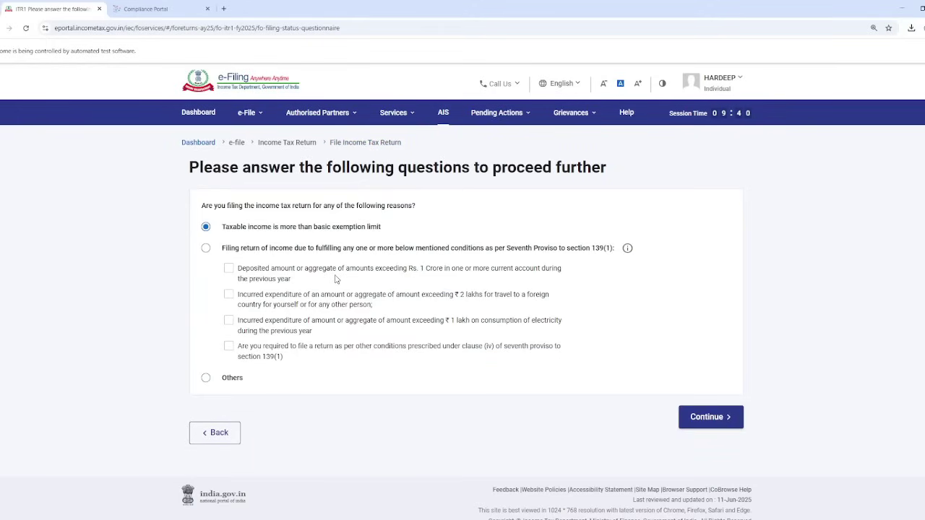
Step: Examine the possible reasons for filing, including the basic exemption limit and the Seventh Proviso conditions under section 139(1)
{"action": "left_click_drag", "start_coordinate": [255, 206], "coordinate": [419, 212]}
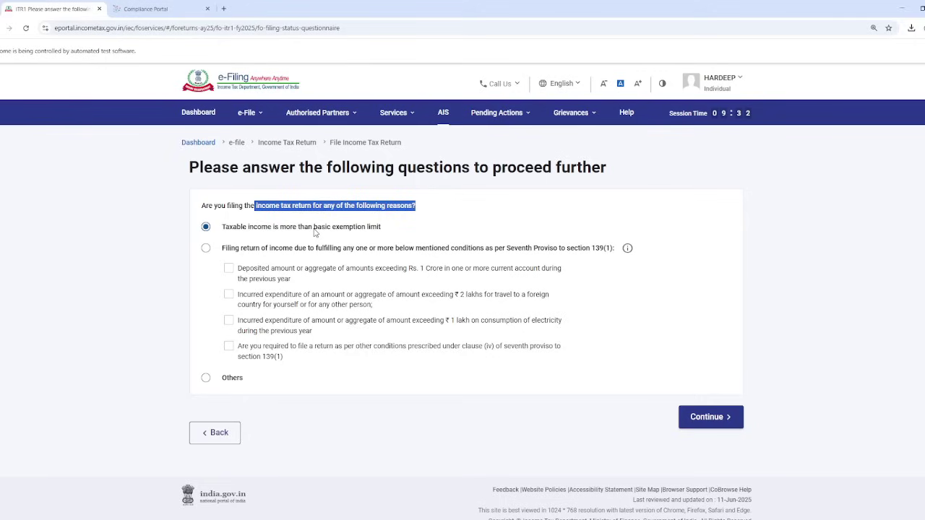
{"action": "left_click_drag", "start_coordinate": [314, 231], "coordinate": [389, 233]}
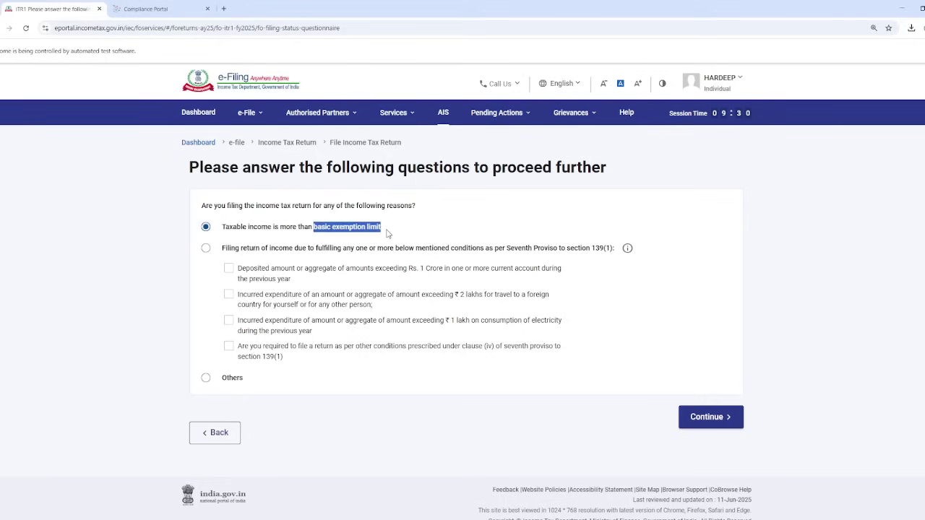
{"action": "left_click", "coordinate": [477, 253]}
{"action": "left_click_drag", "start_coordinate": [478, 253], "coordinate": [623, 259]}
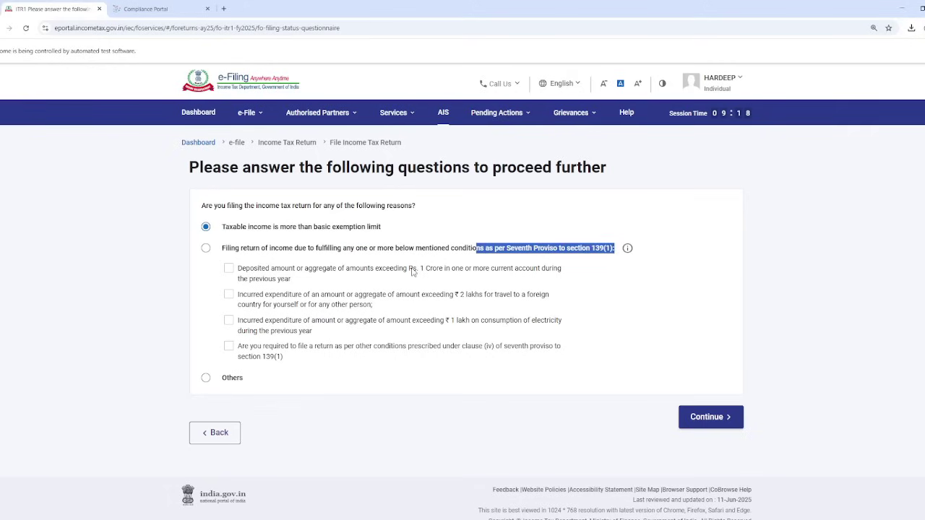
{"action": "left_click_drag", "start_coordinate": [413, 271], "coordinate": [421, 281]}
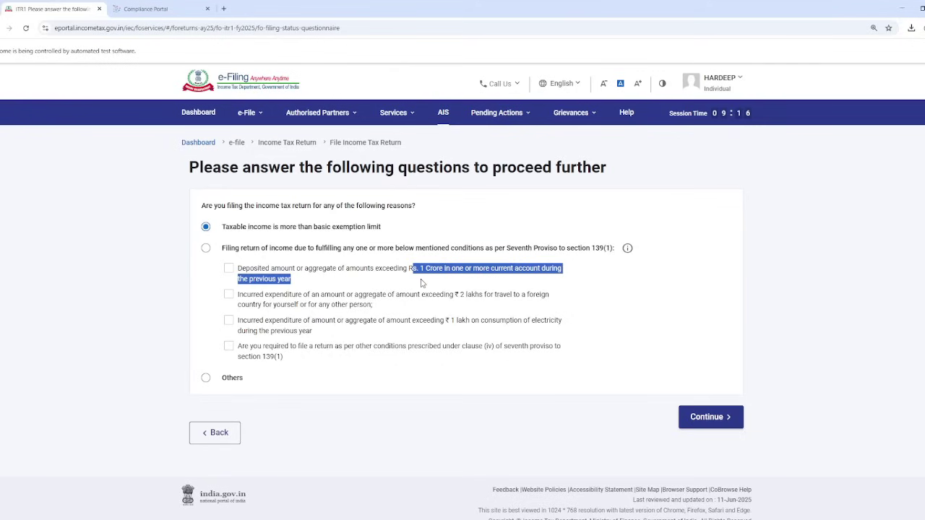
{"action": "left_click_drag", "start_coordinate": [420, 295], "coordinate": [425, 311]}
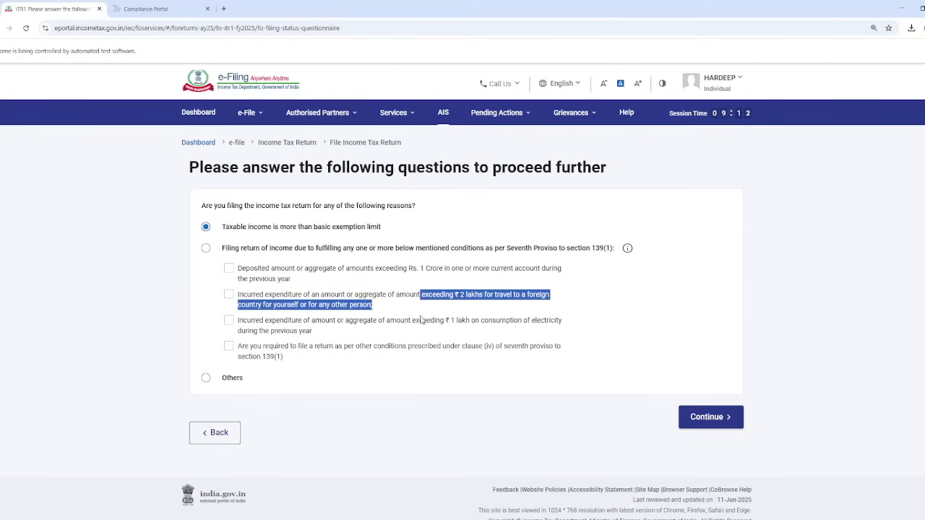
{"action": "left_click", "coordinate": [420, 326]}
{"action": "left_click_drag", "start_coordinate": [419, 321], "coordinate": [430, 360]}
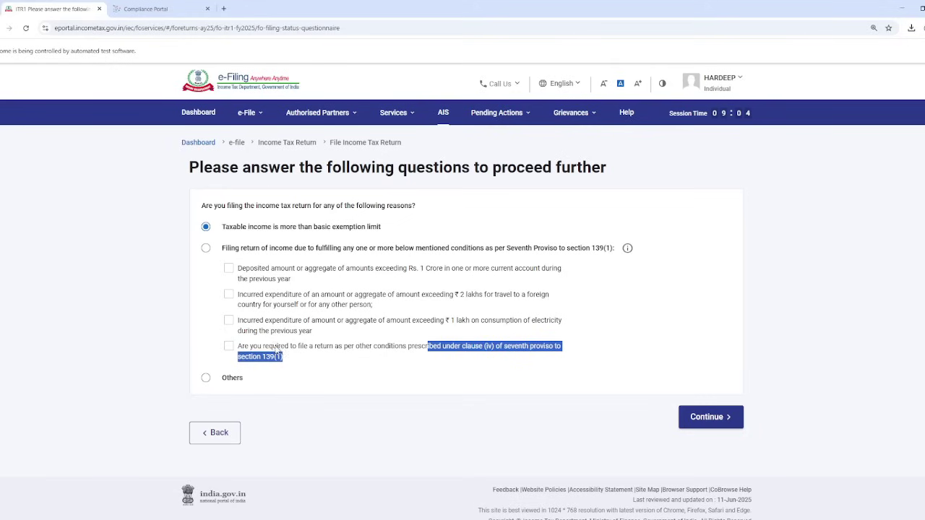
{"action": "scroll", "coordinate": [231, 373], "scroll_direction": "down", "scroll_amount": 1}
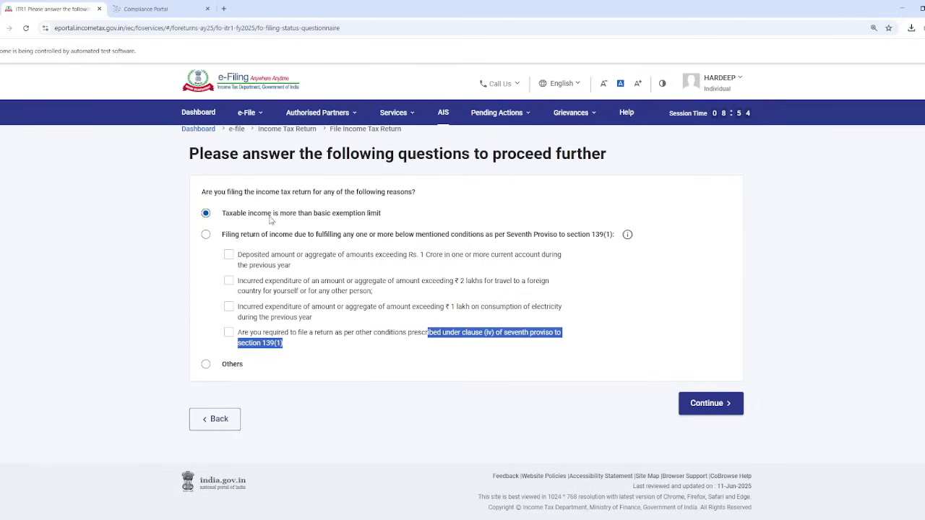
Step: Continue with taxable income above the basic exemption limit as the filing reason and acknowledge the pre-filled data notice
{"action": "left_click_drag", "start_coordinate": [275, 213], "coordinate": [381, 222]}
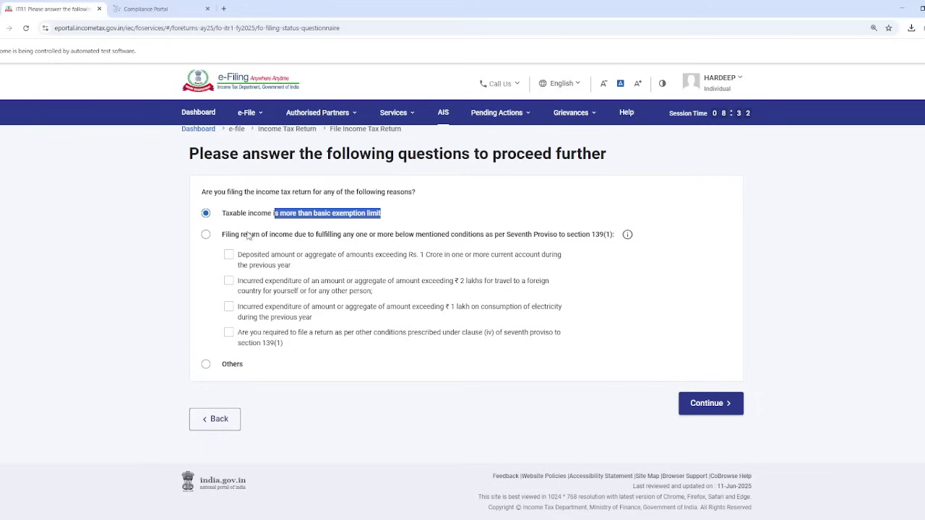
{"action": "left_click_drag", "start_coordinate": [242, 219], "coordinate": [346, 222]}
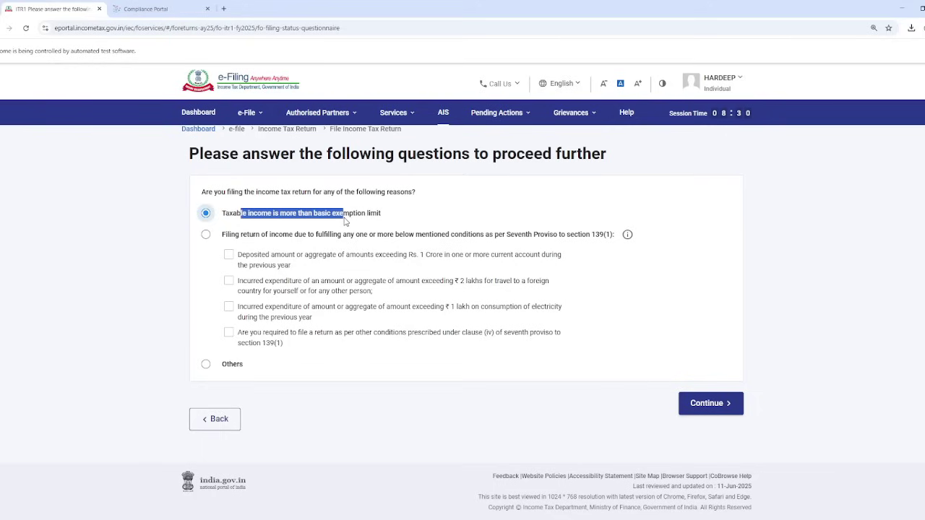
{"action": "left_click", "coordinate": [726, 410]}
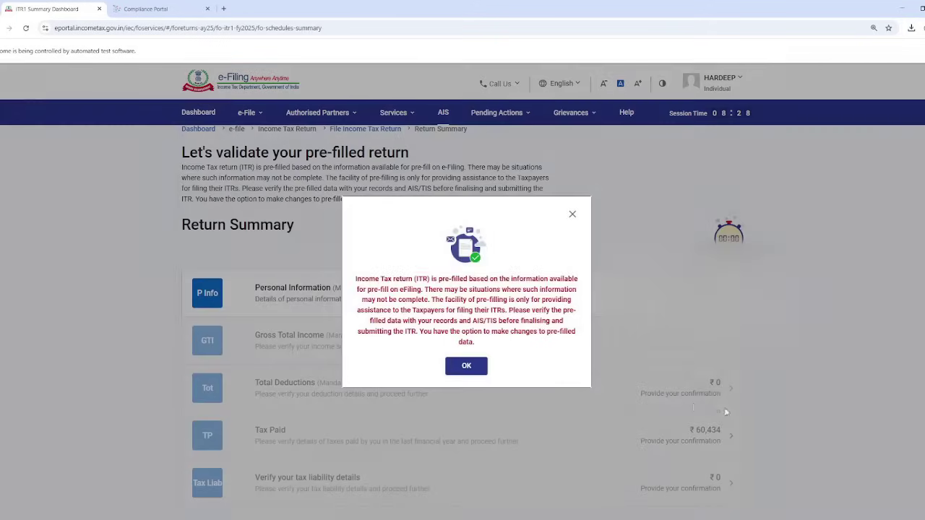
{"action": "left_click", "coordinate": [467, 366]}
Step: In Personal Information, keep Central Government as the nature of employment and answer Yes to opting out of the new tax regime
{"action": "scroll", "coordinate": [468, 366], "scroll_direction": "down", "scroll_amount": 2}
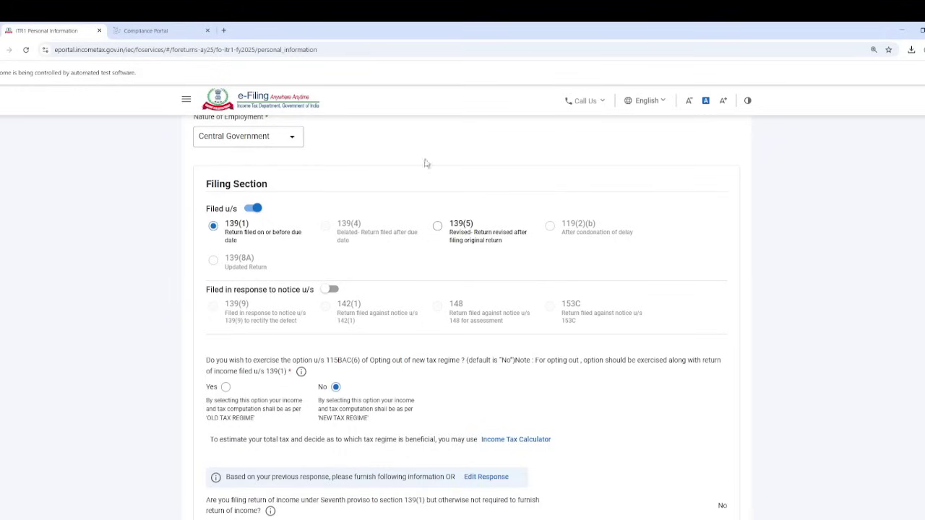
{"action": "left_click", "coordinate": [233, 144]}
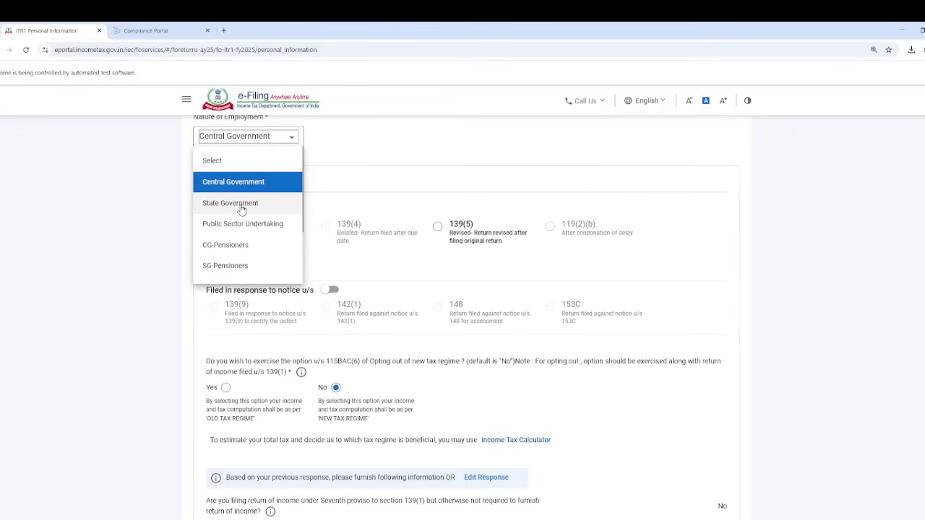
{"action": "left_click", "coordinate": [388, 168]}
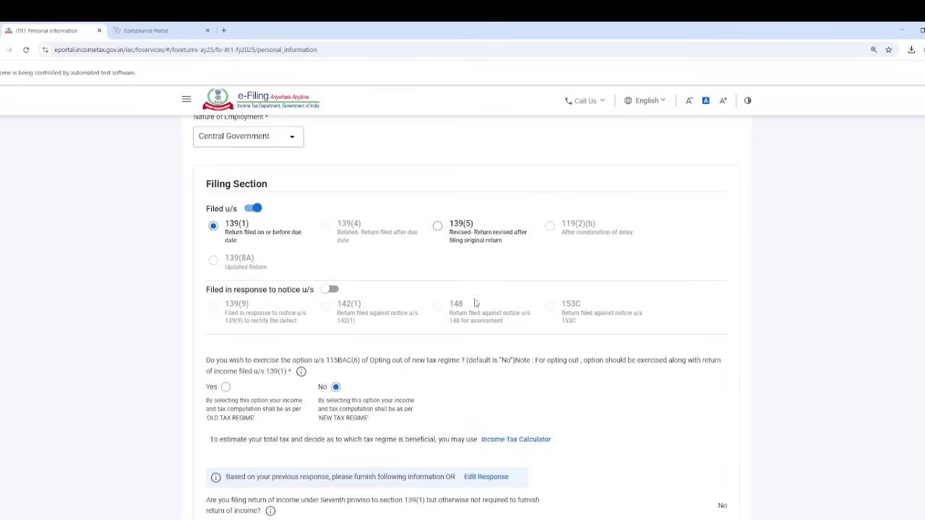
{"action": "scroll", "coordinate": [552, 461], "scroll_direction": "down", "scroll_amount": 2}
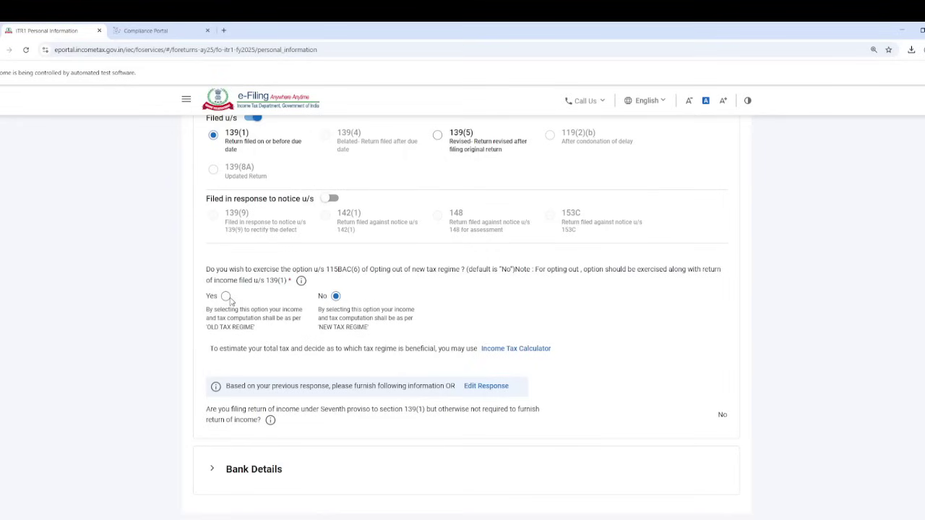
{"action": "left_click", "coordinate": [226, 296]}
Step: Check the bank account nominated for refund under Bank Details and confirm the Personal Information section
{"action": "scroll", "coordinate": [404, 364], "scroll_direction": "down", "scroll_amount": 2}
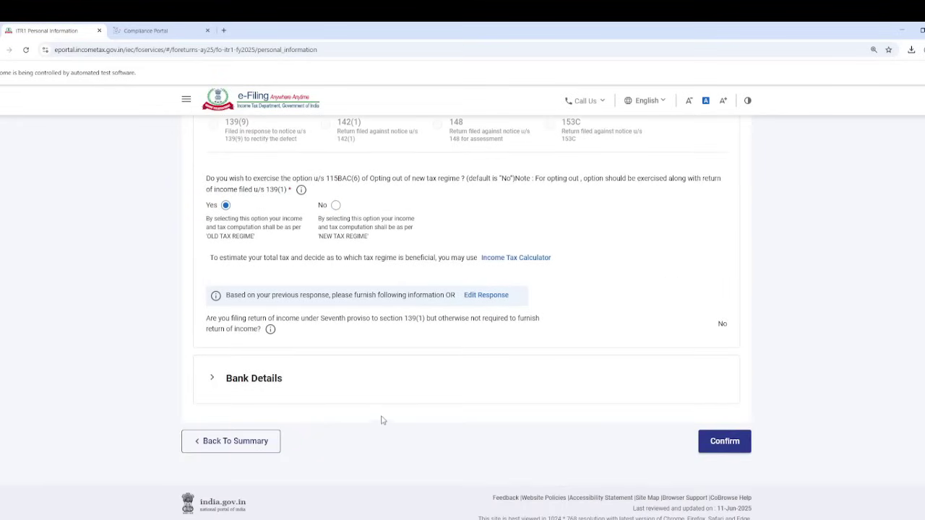
{"action": "left_click", "coordinate": [330, 383]}
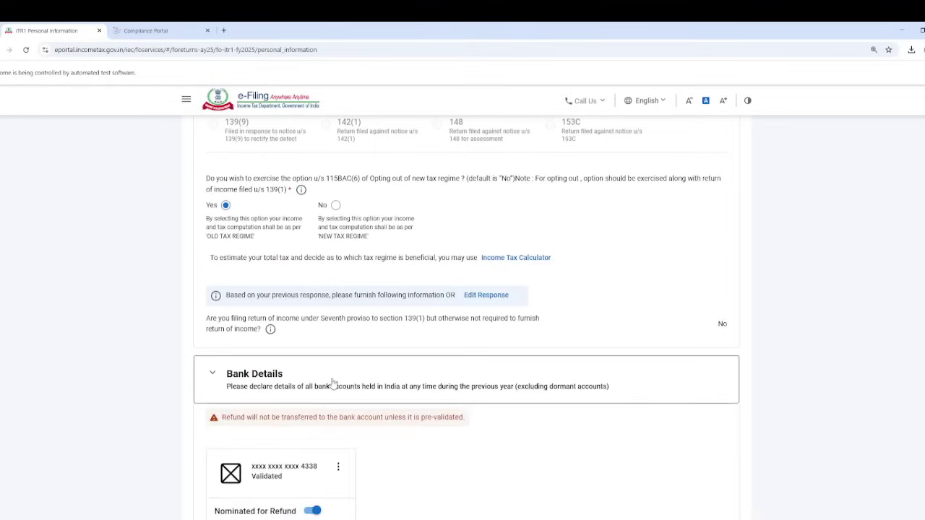
{"action": "scroll", "coordinate": [331, 385], "scroll_direction": "down", "scroll_amount": 2}
{"action": "scroll", "coordinate": [331, 385], "scroll_direction": "down", "scroll_amount": 2}
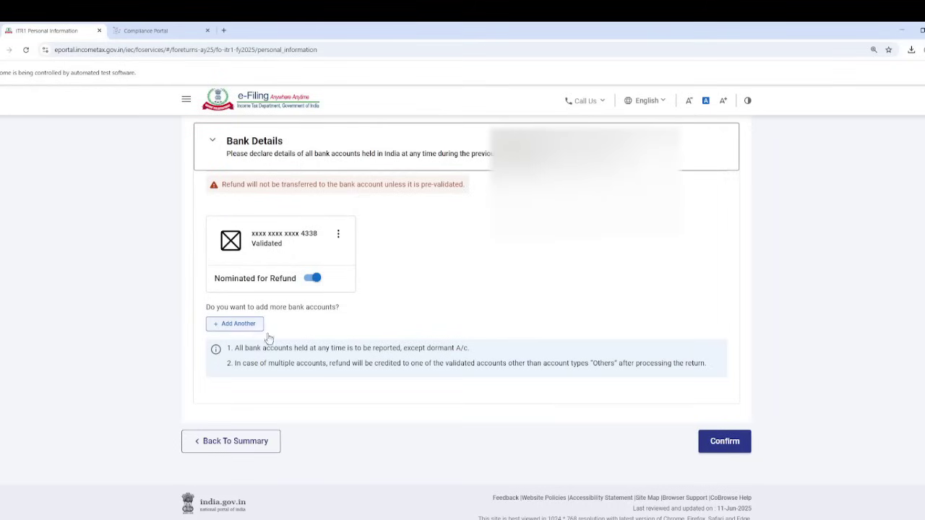
{"action": "left_click", "coordinate": [736, 444]}
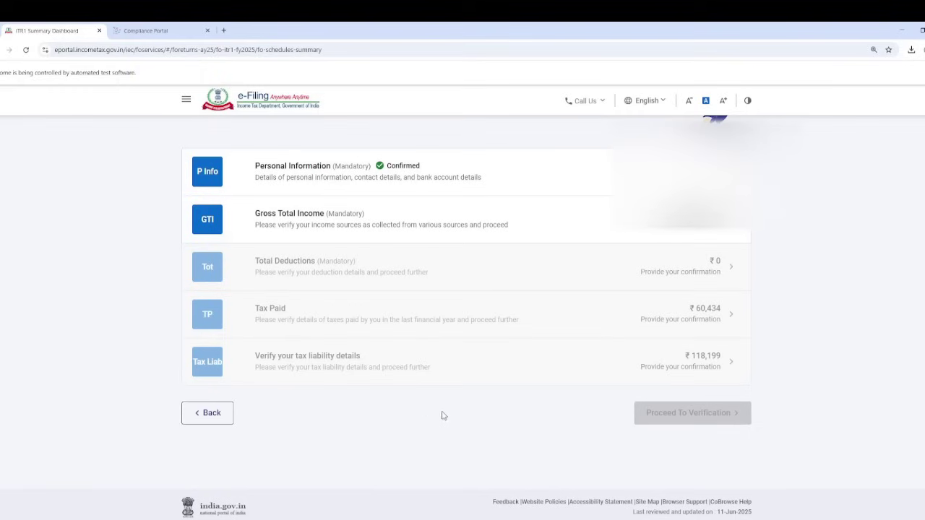
Step: Open the salary details under Gross Total Income and compare them with the gross salary in Part B of the Form 16 PDF
{"action": "scroll", "coordinate": [451, 404], "scroll_direction": "down", "scroll_amount": 1}
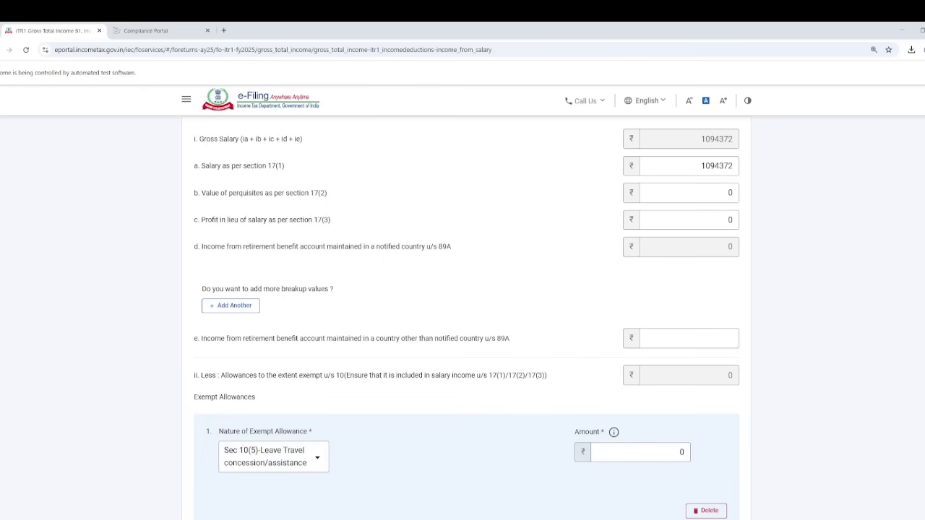
{"action": "key", "text": "alt+Tab"}
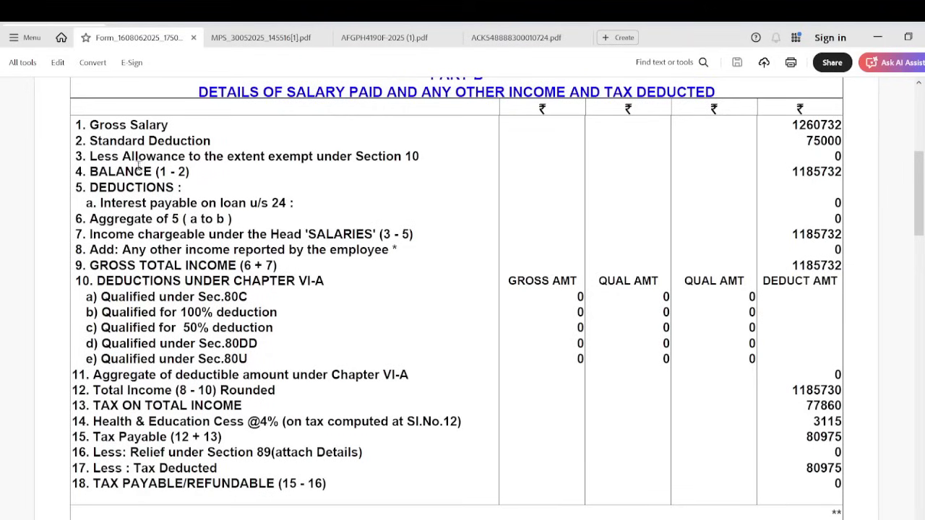
{"action": "left_click_drag", "start_coordinate": [81, 126], "coordinate": [844, 125]}
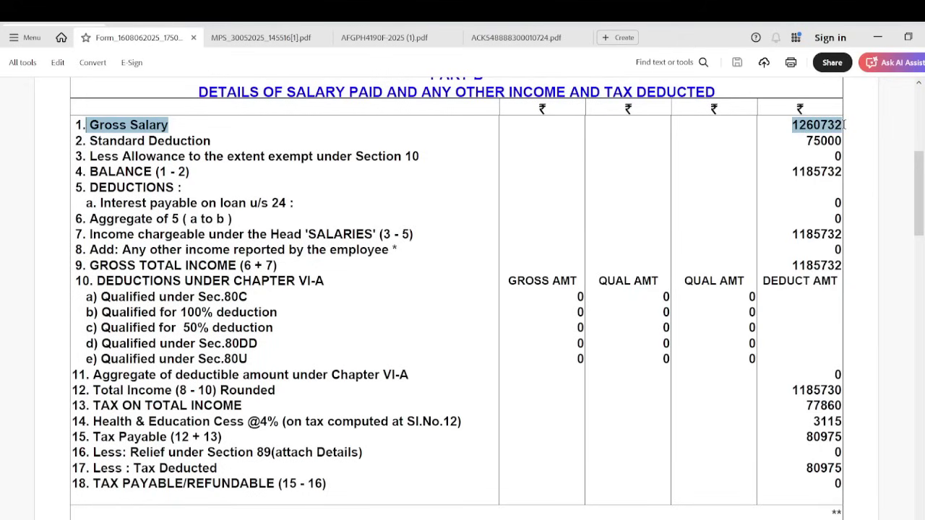
{"action": "left_click", "coordinate": [745, 340]}
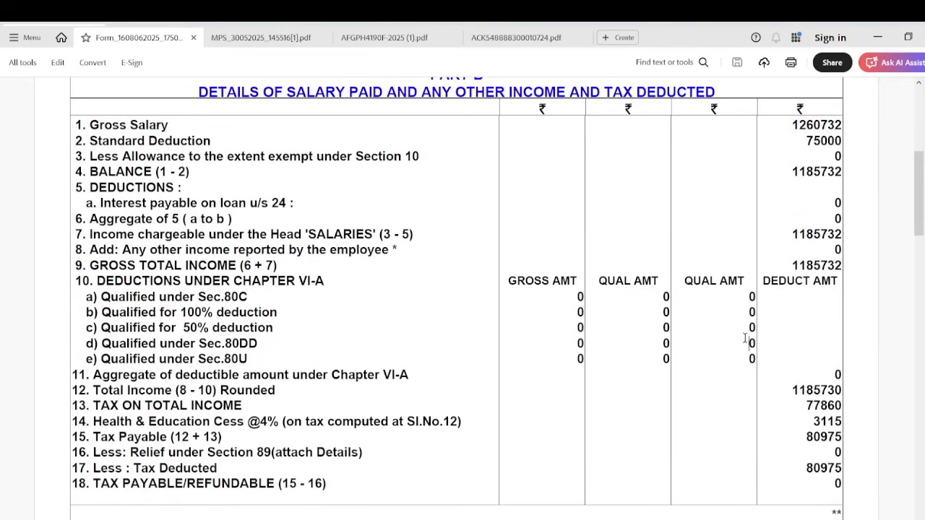
{"action": "double_click", "coordinate": [816, 125]}
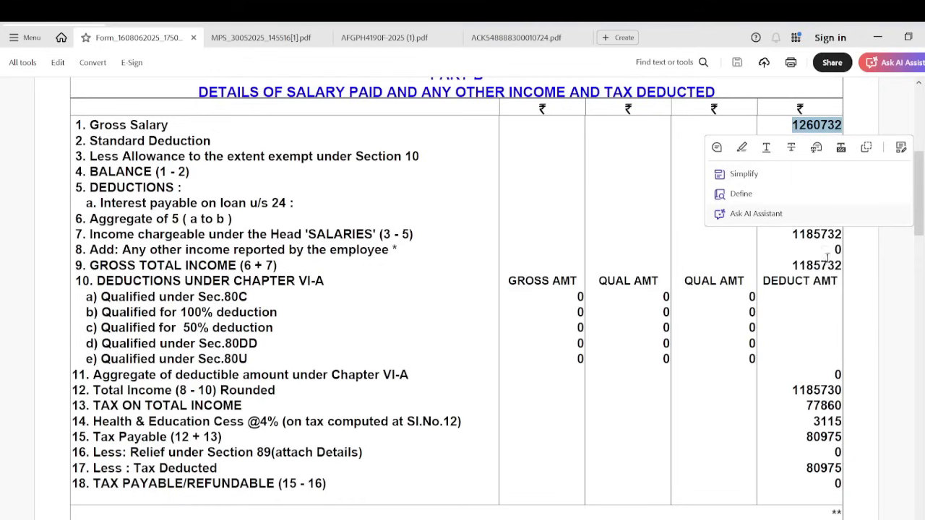
{"action": "left_click", "coordinate": [810, 135]}
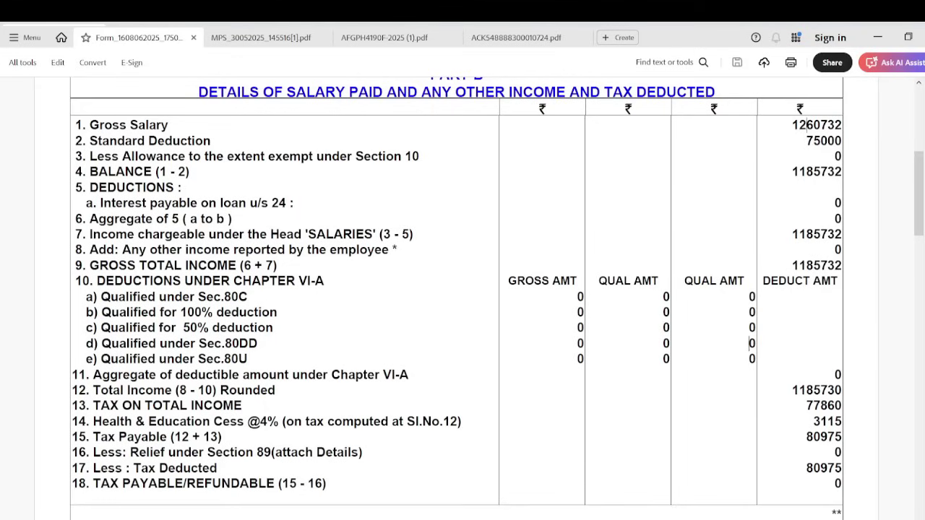
Step: Check the Form 16 gross salary against the return, including the section 17(2) perquisites and section 17(3) profit in lieu of salary fields
{"action": "left_click_drag", "start_coordinate": [798, 124], "coordinate": [839, 125]}
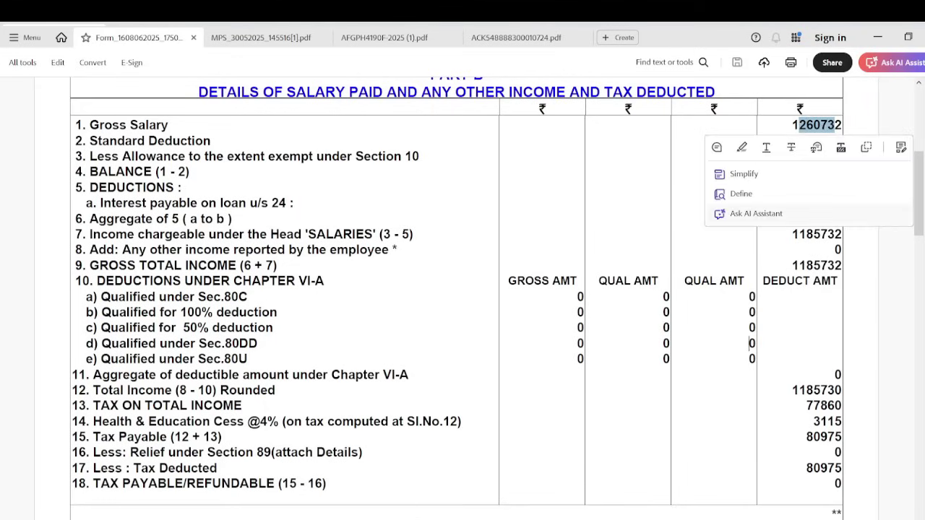
{"action": "key", "text": "alt+Tab"}
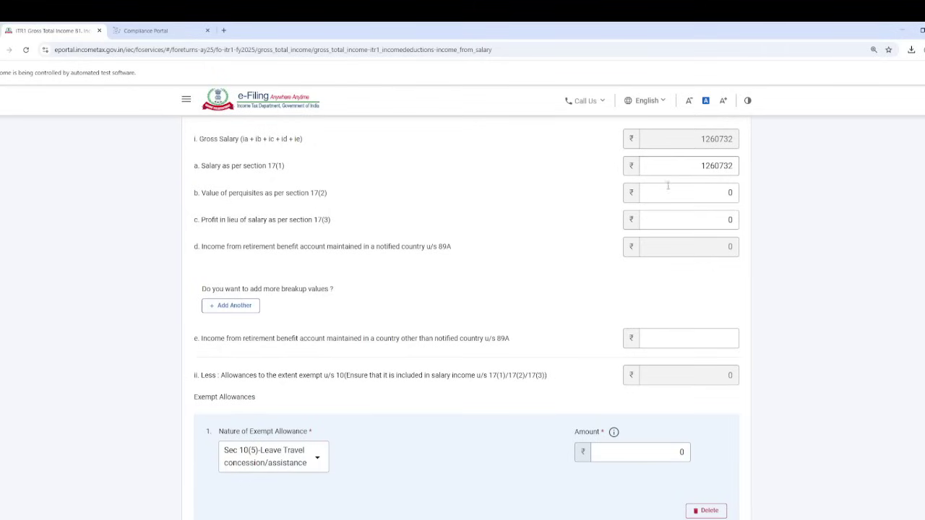
{"action": "left_click_drag", "start_coordinate": [221, 196], "coordinate": [333, 203]}
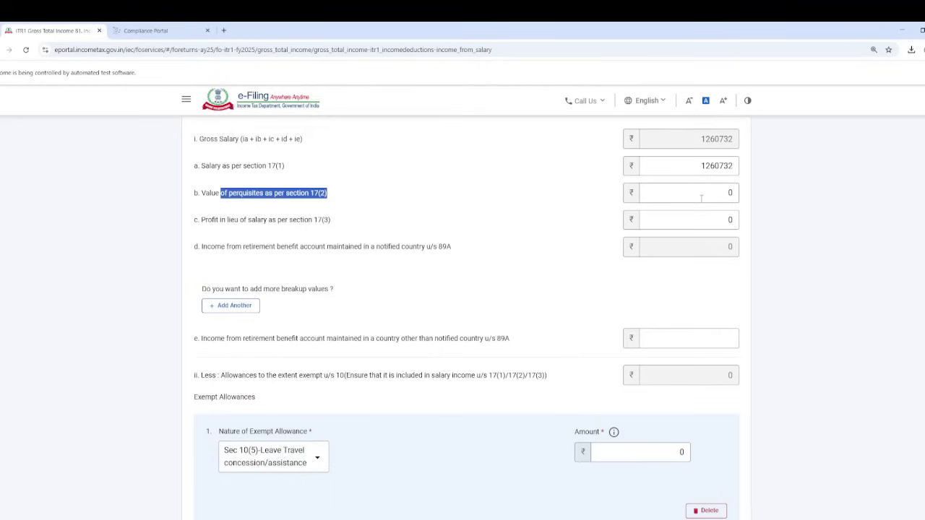
{"action": "left_click", "coordinate": [701, 199]}
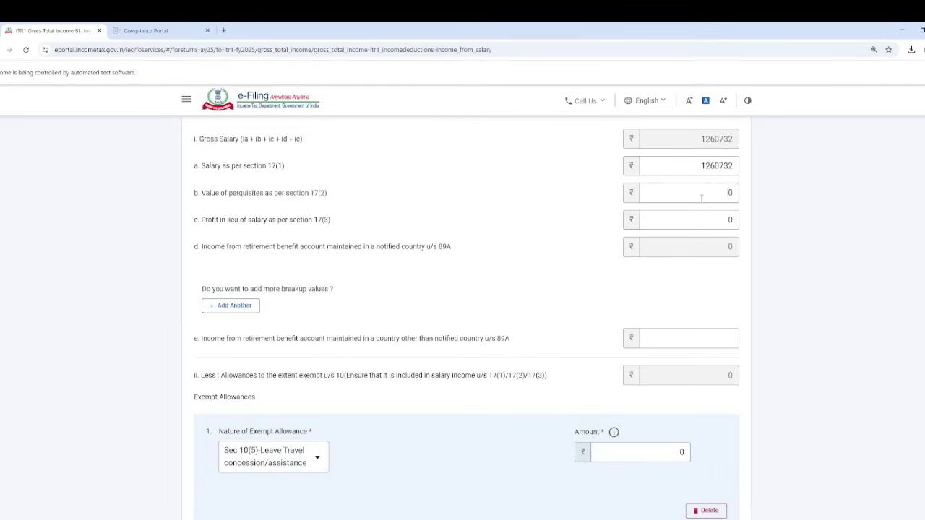
{"action": "left_click_drag", "start_coordinate": [701, 199], "coordinate": [736, 195]}
{"action": "left_click_drag", "start_coordinate": [214, 222], "coordinate": [318, 226]}
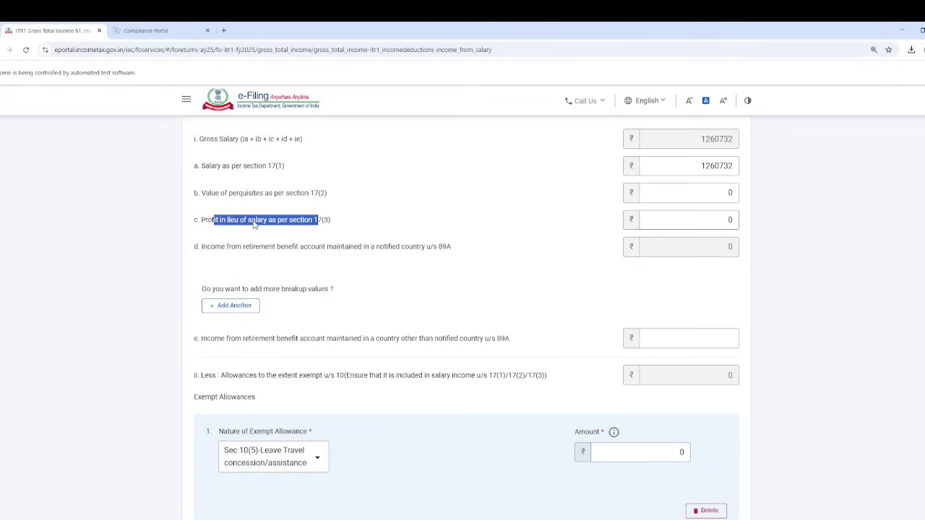
{"action": "left_click", "coordinate": [723, 219]}
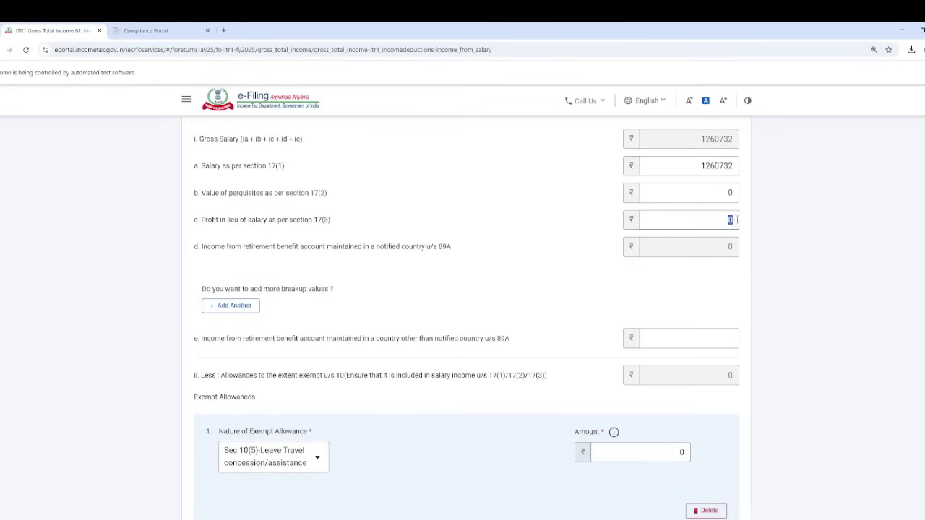
Step: Review the return's exempt allowance entries and consult the fully taxable pay components in the Army allowances exemption PDF
{"action": "scroll", "coordinate": [671, 357], "scroll_direction": "down", "scroll_amount": 1}
{"action": "scroll", "coordinate": [671, 357], "scroll_direction": "down", "scroll_amount": 1}
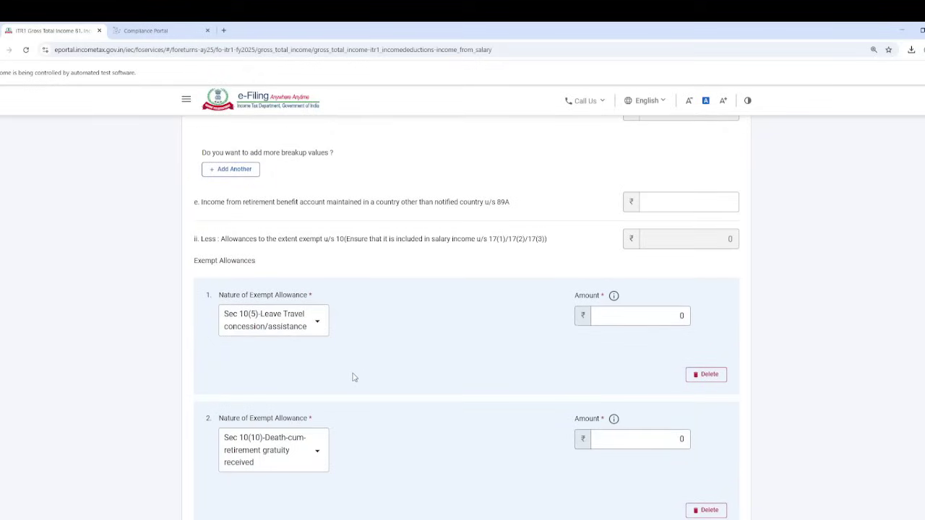
{"action": "scroll", "coordinate": [344, 377], "scroll_direction": "down", "scroll_amount": 1}
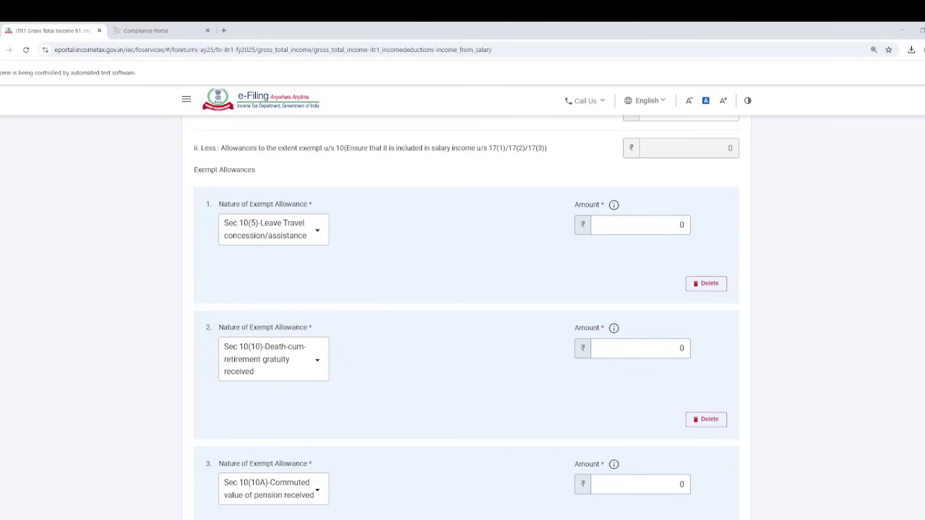
{"action": "key", "text": "alt+Tab"}
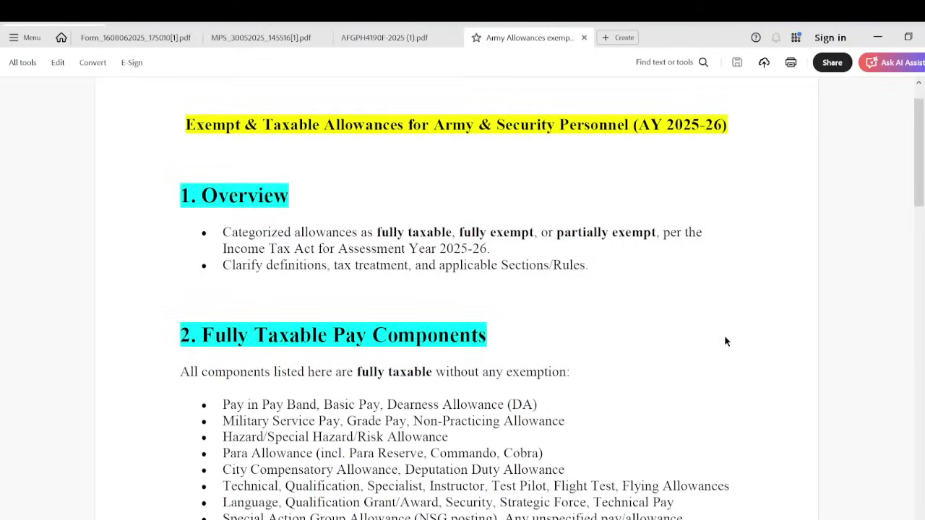
{"action": "scroll", "coordinate": [277, 477], "scroll_direction": "down", "scroll_amount": 3}
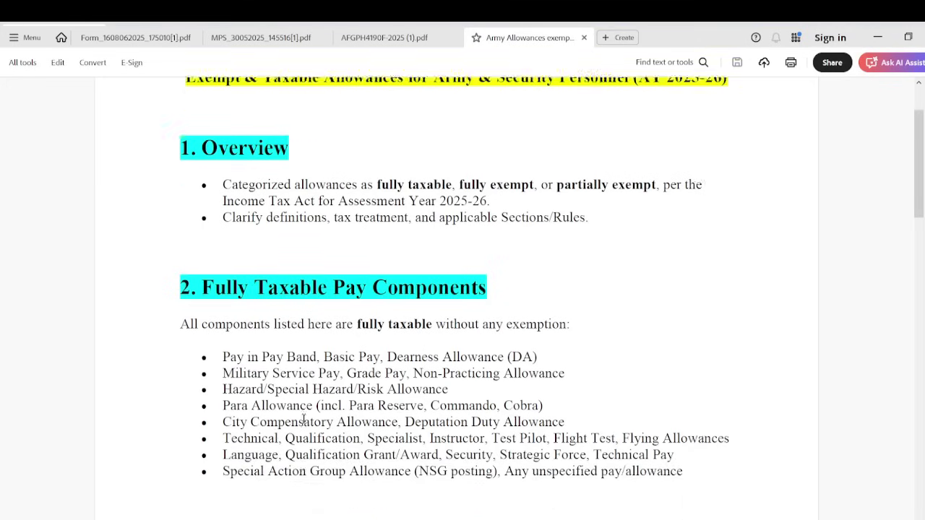
{"action": "left_click_drag", "start_coordinate": [247, 309], "coordinate": [468, 374]}
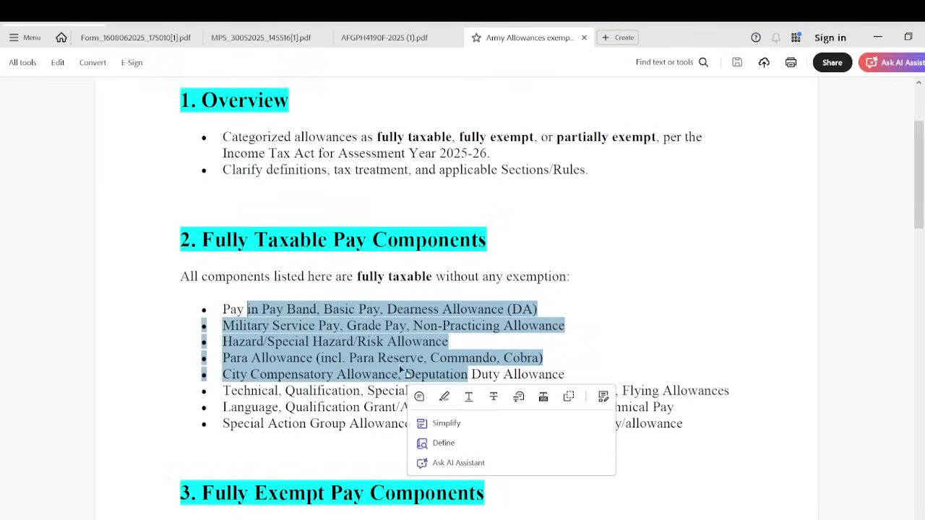
{"action": "left_click", "coordinate": [286, 311]}
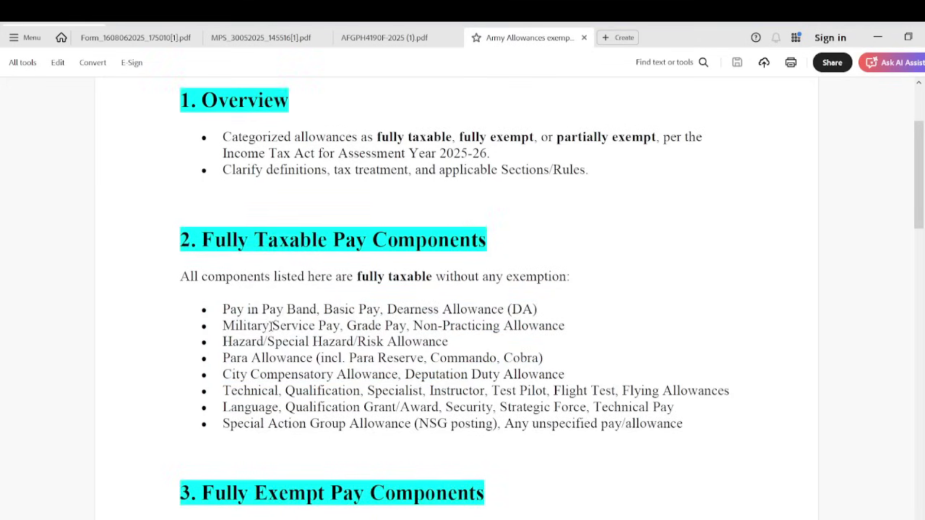
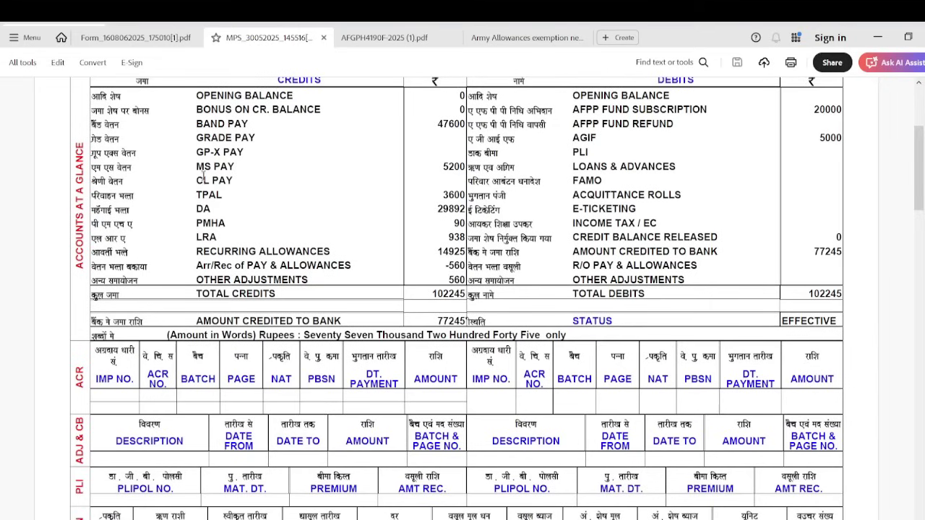
Step: Examine the MS Pay, LRA and PMHA credits and the AFPP Fund subscription and AGIF debits in the monthly pay slip PDF
{"action": "left_click_drag", "start_coordinate": [196, 166], "coordinate": [467, 169]}
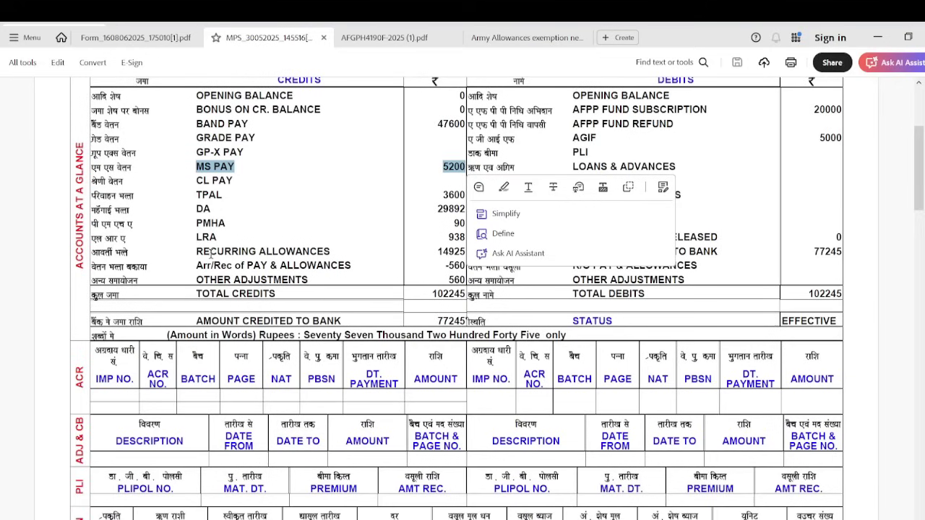
{"action": "left_click_drag", "start_coordinate": [197, 238], "coordinate": [462, 237]}
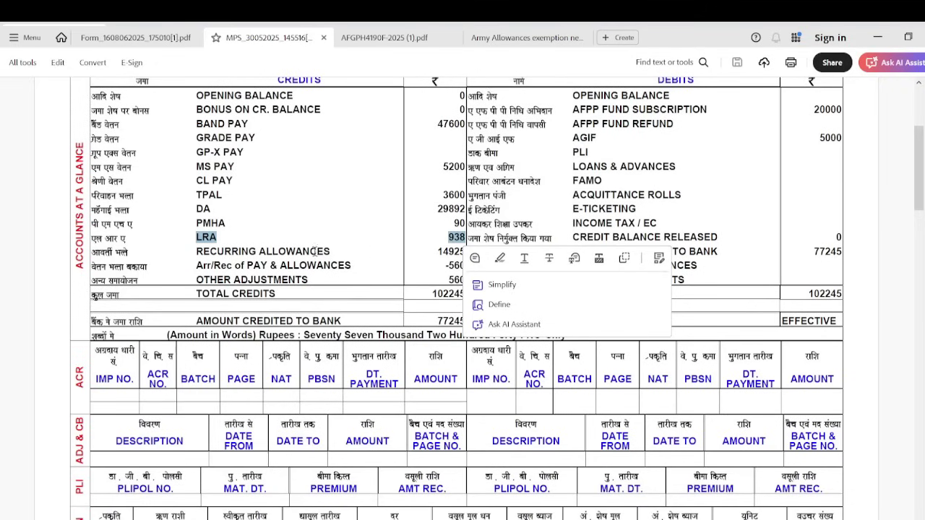
{"action": "left_click_drag", "start_coordinate": [217, 225], "coordinate": [465, 225]}
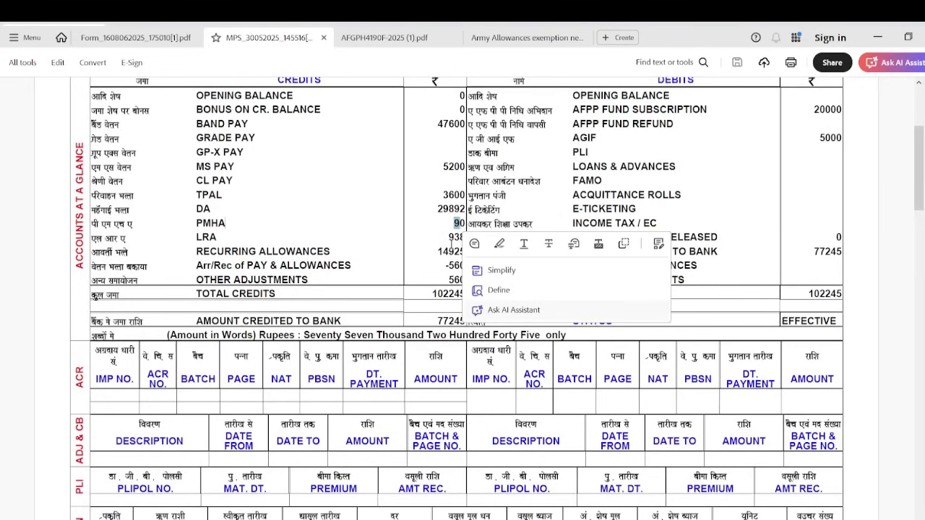
{"action": "left_click", "coordinate": [452, 245]}
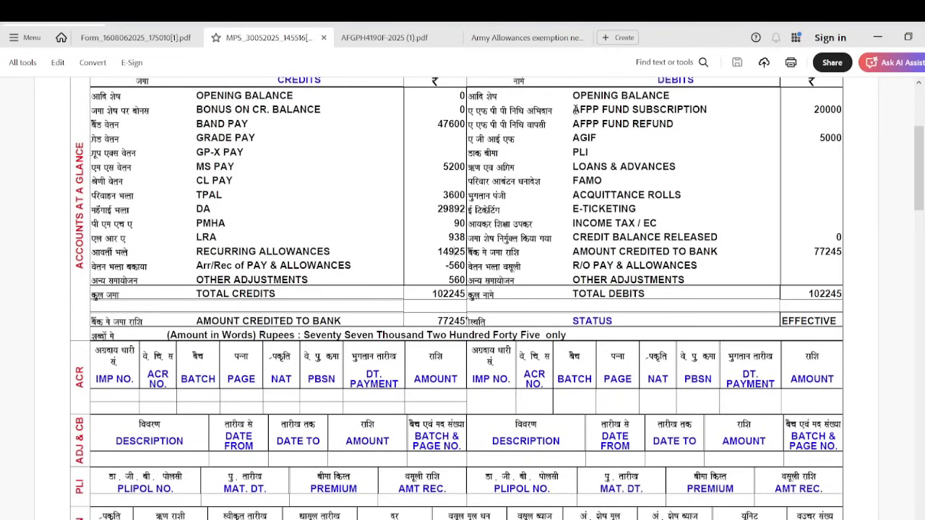
{"action": "left_click_drag", "start_coordinate": [575, 109], "coordinate": [823, 109]}
{"action": "left_click_drag", "start_coordinate": [571, 136], "coordinate": [798, 139]}
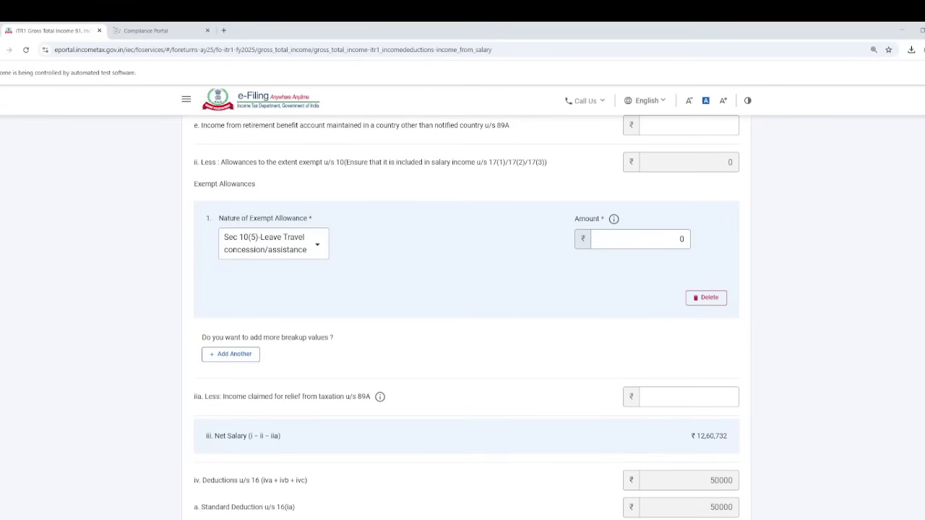
Step: In the return, change the first exempt allowance to Sec 10(14)(i) prescribed allowances for performance of duties and open its amount for editing
{"action": "left_click", "coordinate": [270, 249]}
{"action": "scroll", "coordinate": [263, 355], "scroll_direction": "down", "scroll_amount": 8}
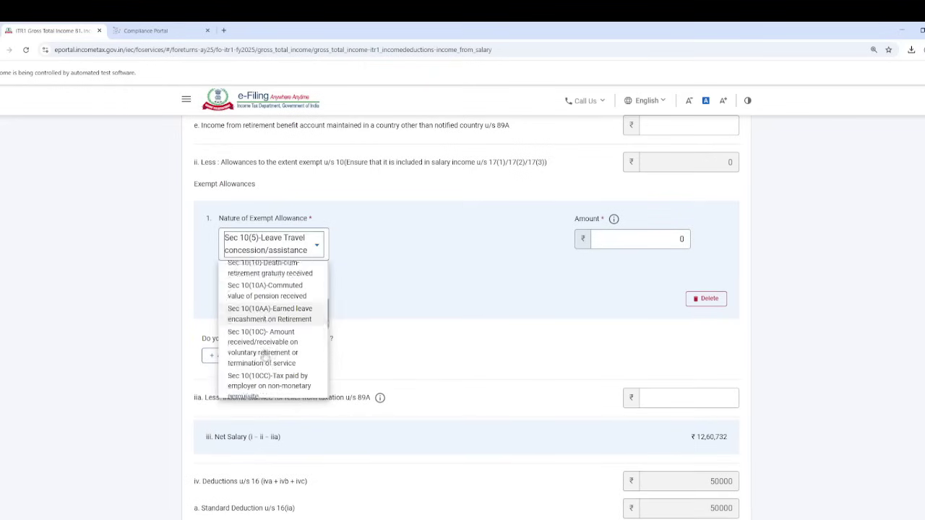
{"action": "scroll", "coordinate": [264, 354], "scroll_direction": "down", "scroll_amount": 4}
{"action": "scroll", "coordinate": [271, 332], "scroll_direction": "up", "scroll_amount": 2}
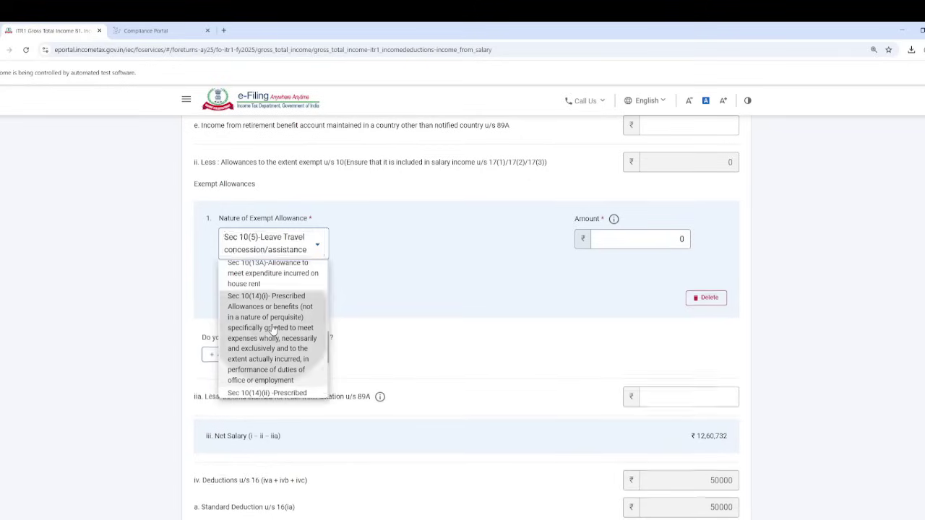
{"action": "left_click", "coordinate": [273, 329]}
{"action": "left_click", "coordinate": [656, 237]}
{"action": "key", "text": "ctrl+a"}
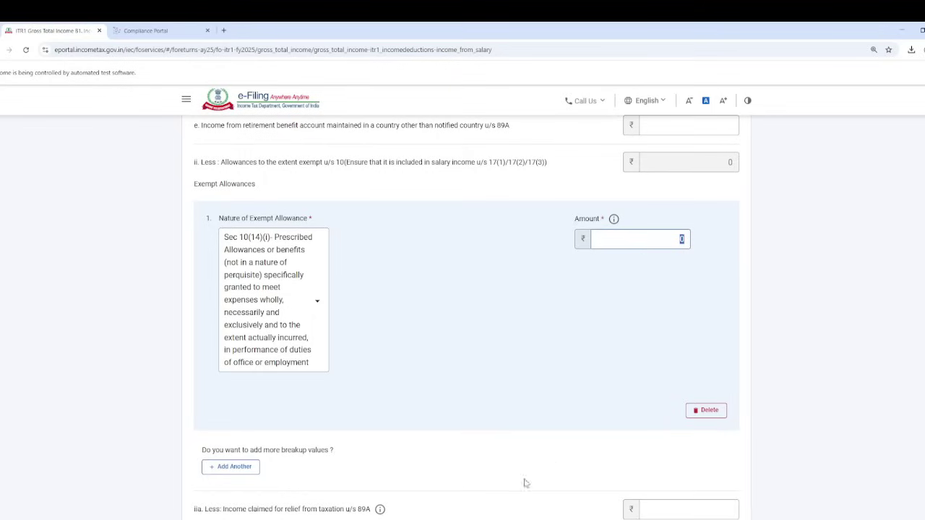
Step: Add a second exempt allowance entry and set its nature to Sec 10(13A), allowance to meet expenditure incurred on house rent
{"action": "scroll", "coordinate": [365, 477], "scroll_direction": "down", "scroll_amount": 5}
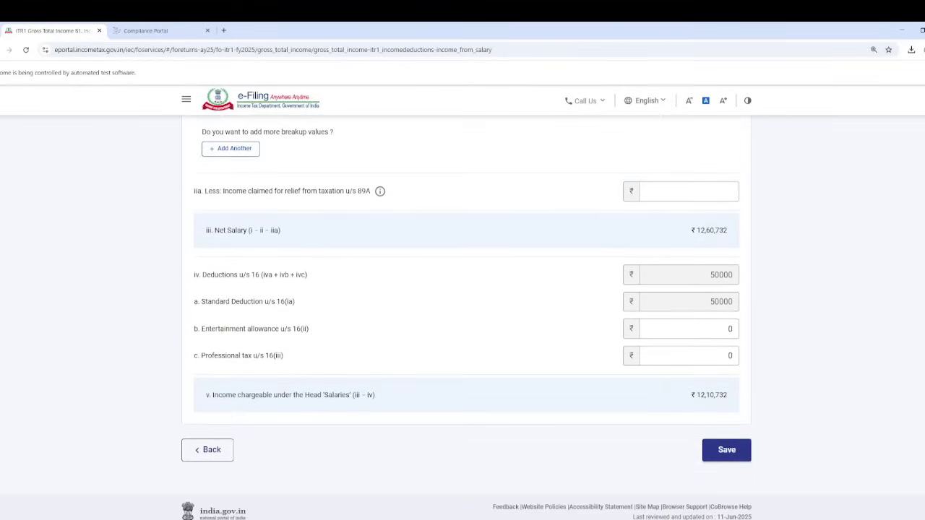
{"action": "scroll", "coordinate": [284, 490], "scroll_direction": "up", "scroll_amount": 2}
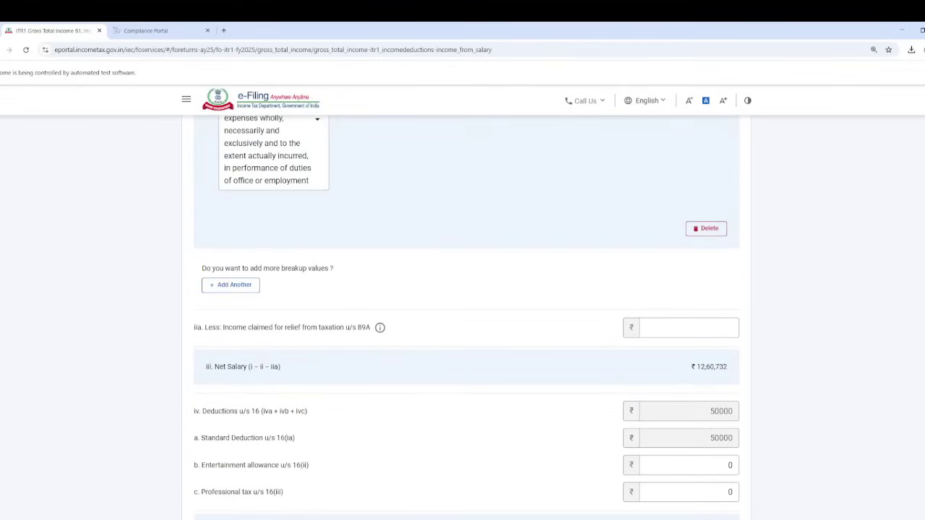
{"action": "key", "text": "Return"}
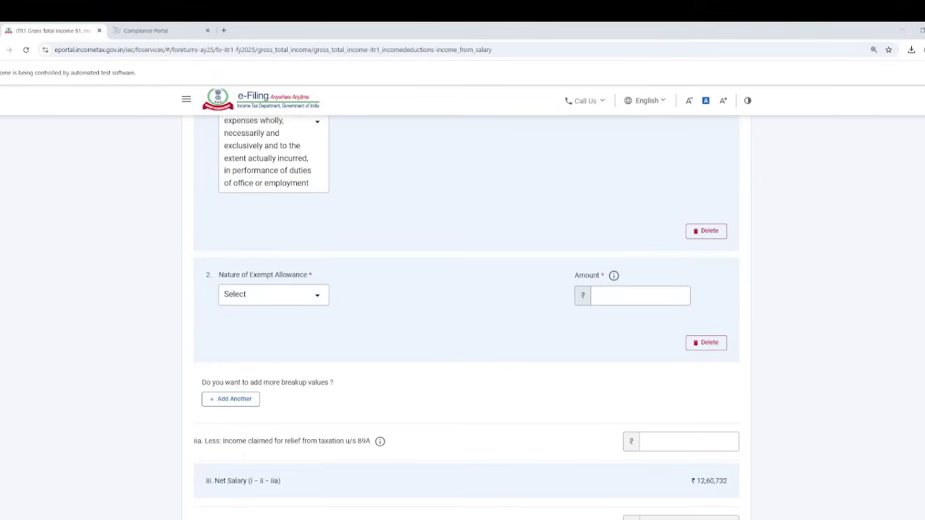
{"action": "left_click", "coordinate": [310, 295]}
{"action": "scroll", "coordinate": [287, 378], "scroll_direction": "down", "scroll_amount": 2}
{"action": "scroll", "coordinate": [287, 378], "scroll_direction": "down", "scroll_amount": 5}
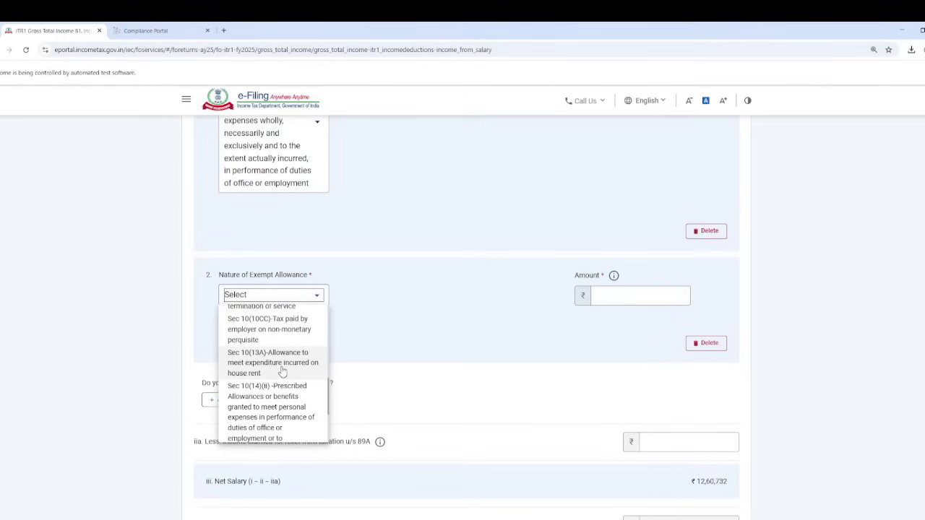
{"action": "left_click", "coordinate": [282, 371]}
Step: Expand the Schedule-10(13A) House rent allowance section and set the place of work to Metro
{"action": "scroll", "coordinate": [506, 413], "scroll_direction": "down", "scroll_amount": 5}
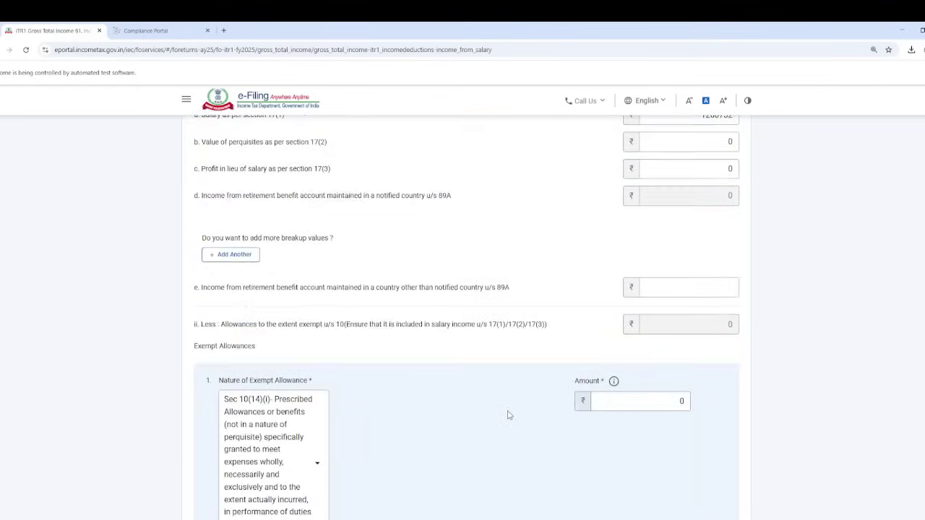
{"action": "scroll", "coordinate": [507, 415], "scroll_direction": "down", "scroll_amount": 3}
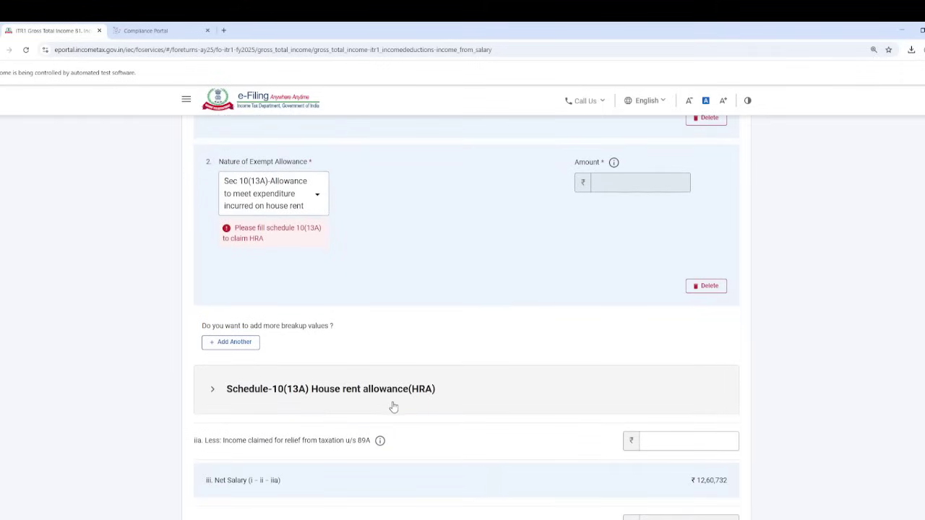
{"action": "scroll", "coordinate": [396, 396], "scroll_direction": "down", "scroll_amount": 1}
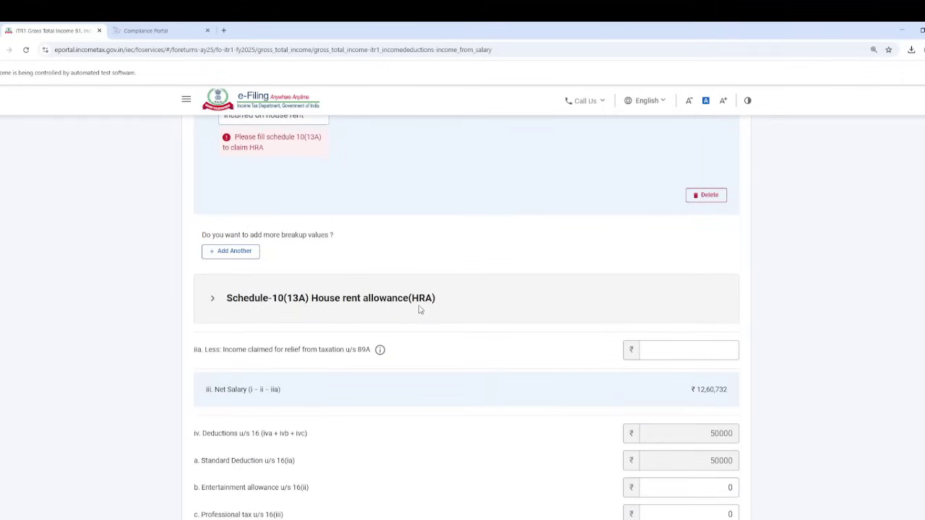
{"action": "left_click", "coordinate": [420, 308]}
{"action": "scroll", "coordinate": [402, 384], "scroll_direction": "down", "scroll_amount": 2}
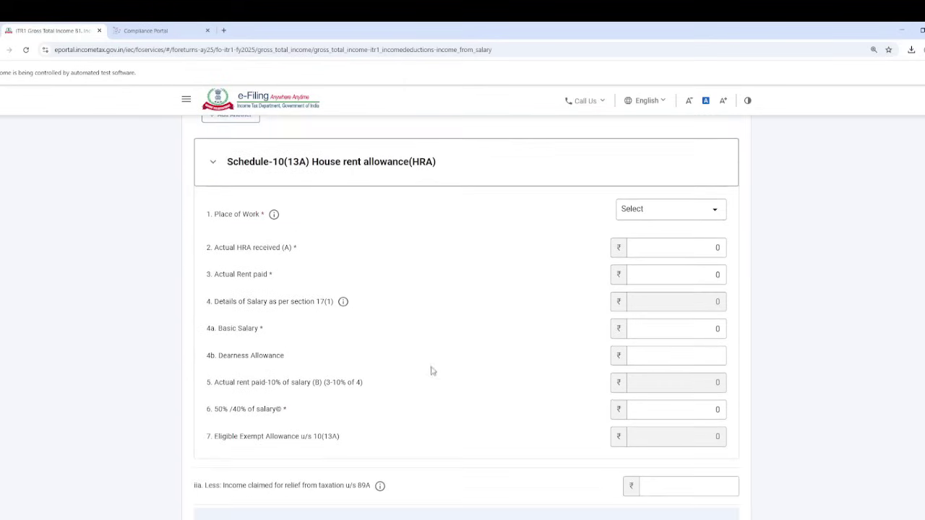
{"action": "left_click", "coordinate": [675, 210]}
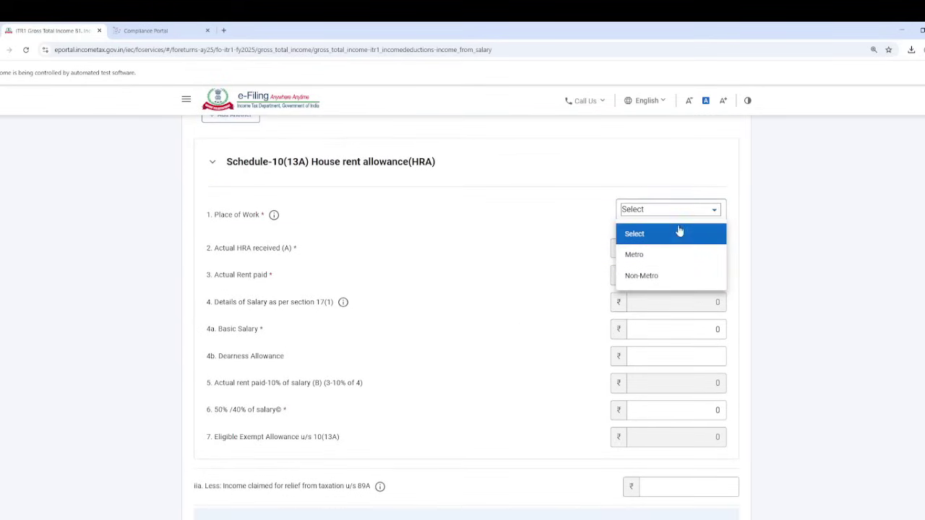
{"action": "left_click", "coordinate": [675, 253]}
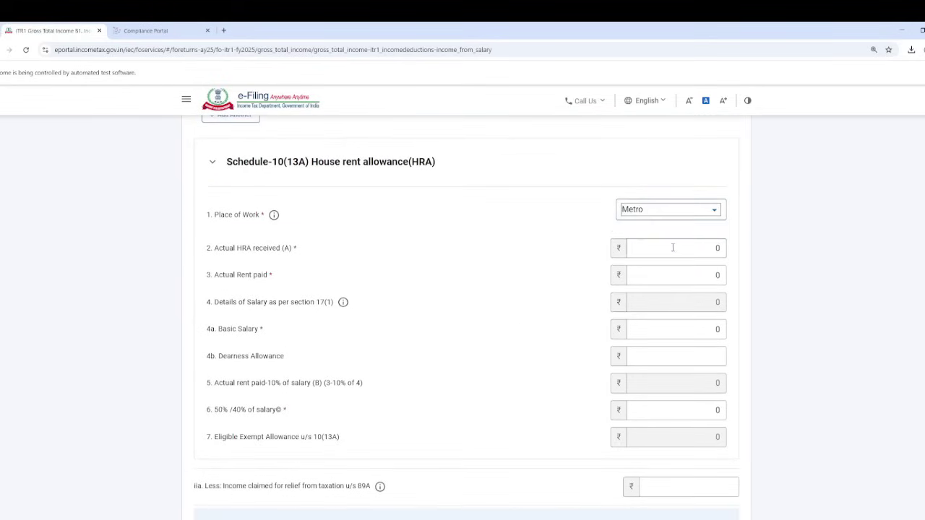
Step: Review the HRA schedule's fields for actual HRA received, actual rent paid, basic salary and dearness allowance
{"action": "left_click", "coordinate": [682, 248]}
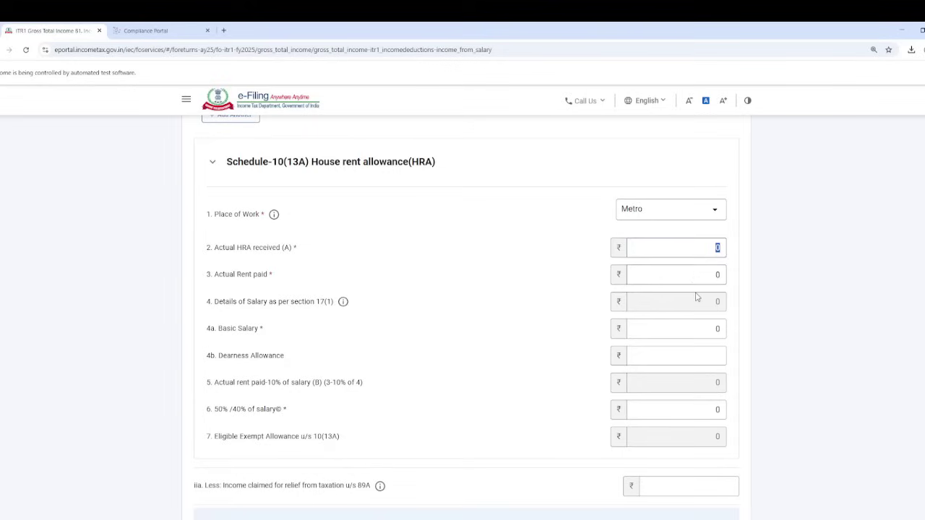
{"action": "left_click", "coordinate": [706, 274]}
{"action": "left_click", "coordinate": [725, 330]}
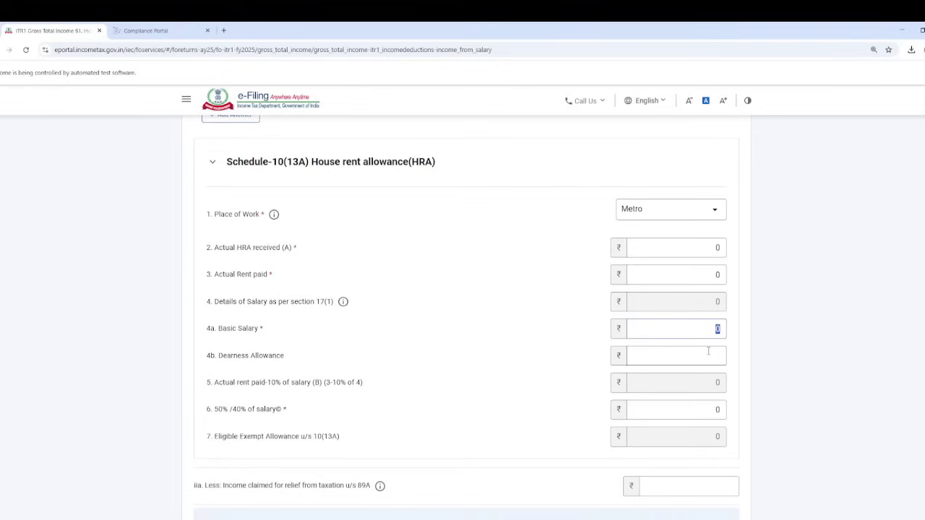
{"action": "left_click", "coordinate": [708, 351]}
{"action": "left_click_drag", "start_coordinate": [227, 356], "coordinate": [484, 363]}
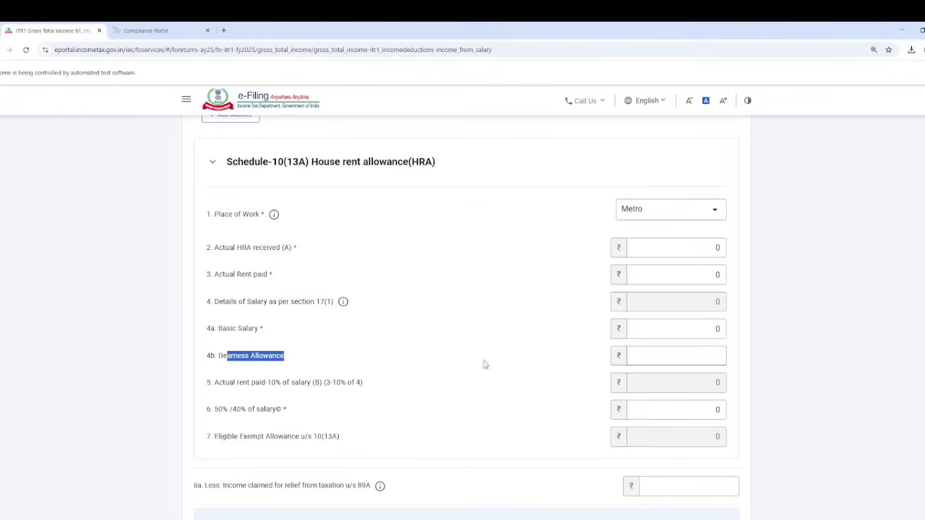
{"action": "left_click", "coordinate": [678, 356]}
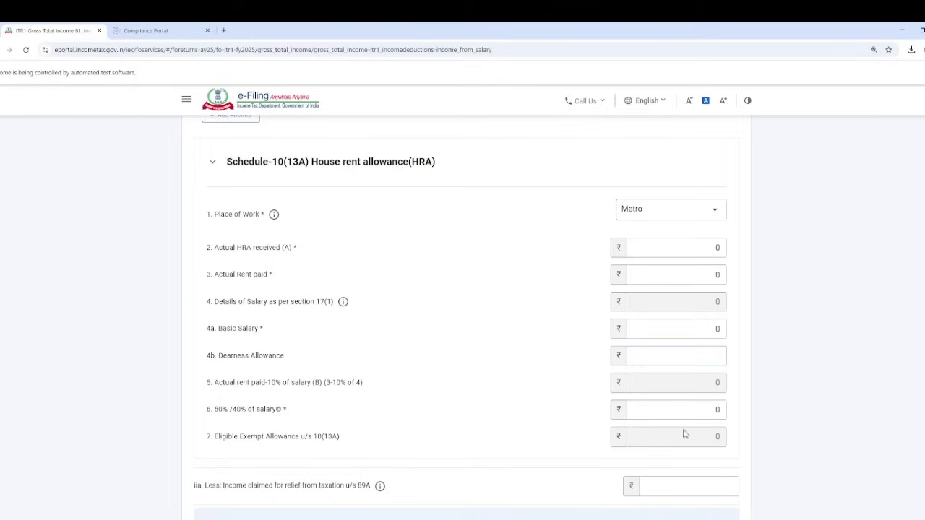
Step: Review the remaining HRA schedule fields, the net salary and the deductions under section 16, including the standard deduction
{"action": "key", "text": "Tab"}
{"action": "scroll", "coordinate": [713, 446], "scroll_direction": "down", "scroll_amount": 2}
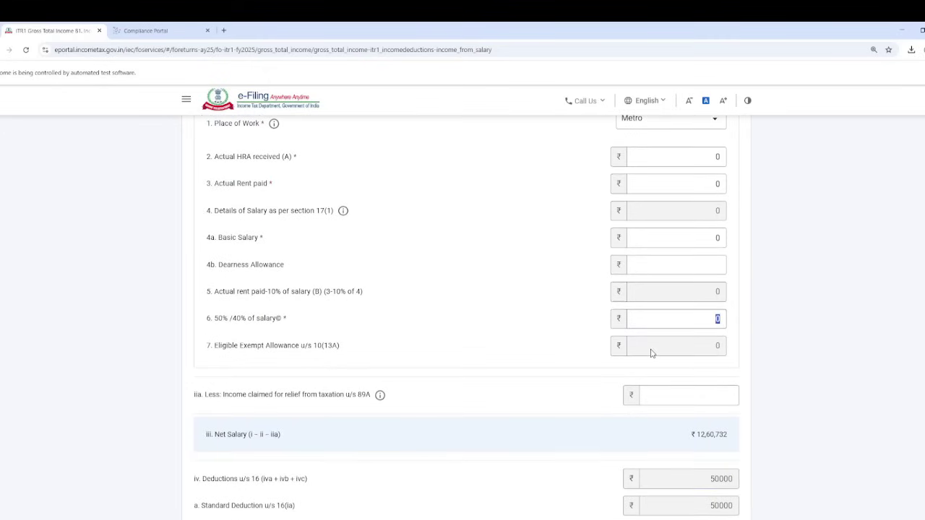
{"action": "scroll", "coordinate": [632, 384], "scroll_direction": "down", "scroll_amount": 3}
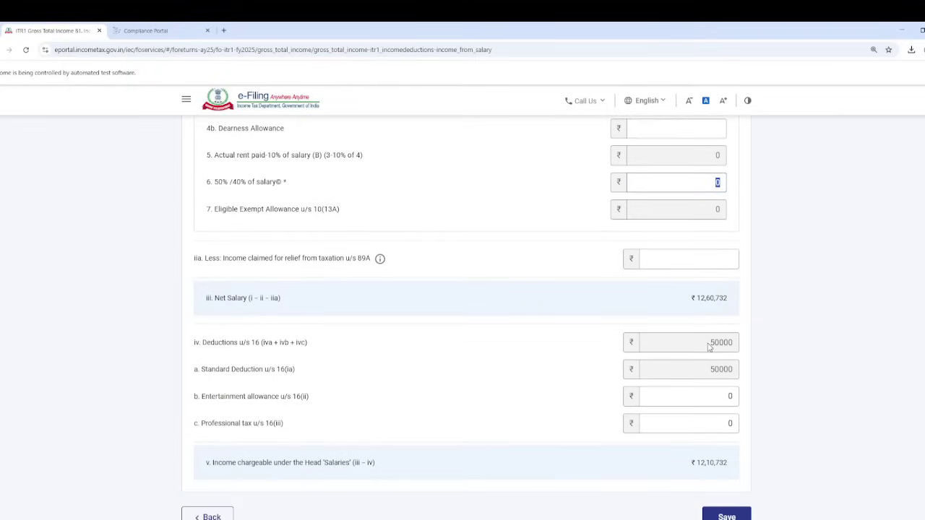
{"action": "left_click_drag", "start_coordinate": [708, 345], "coordinate": [747, 348]}
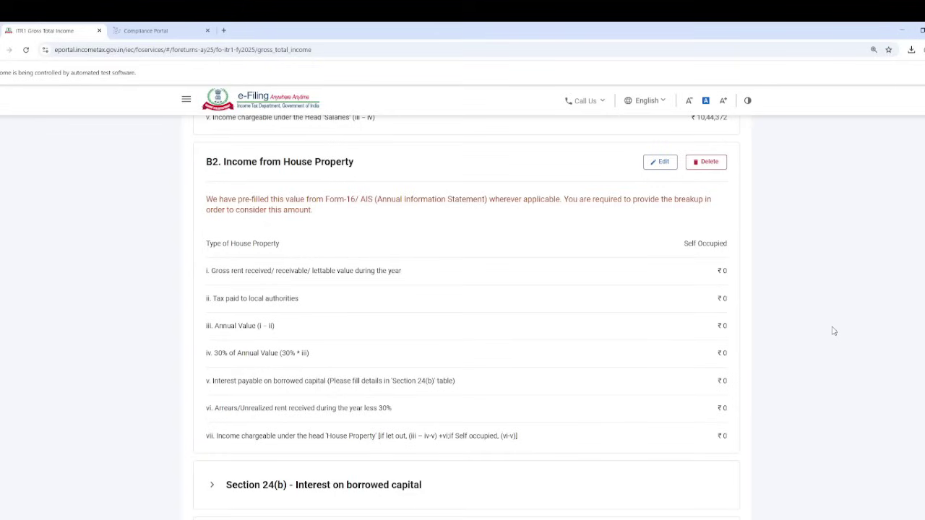
Step: Edit Income from House Property, setting the property type to Let Out and the gross rent received to 240000
{"action": "left_click", "coordinate": [662, 165]}
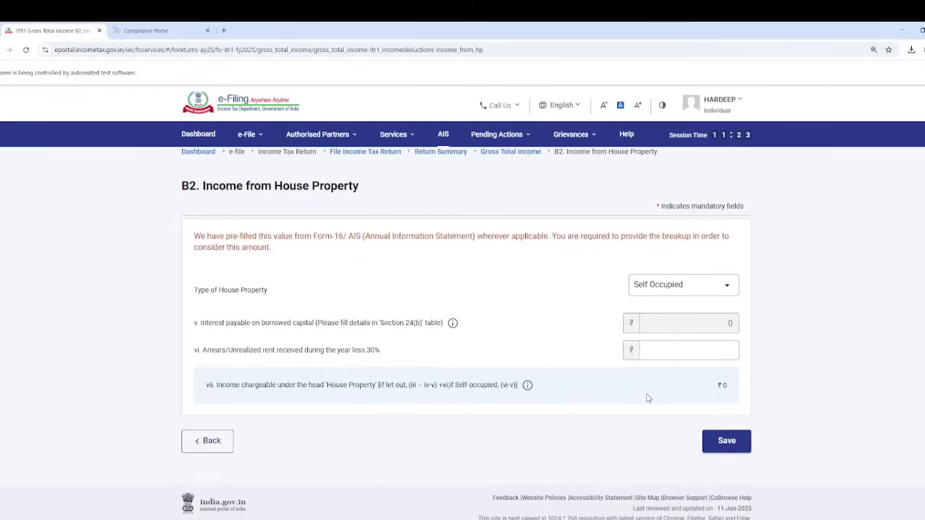
{"action": "left_click", "coordinate": [712, 289]}
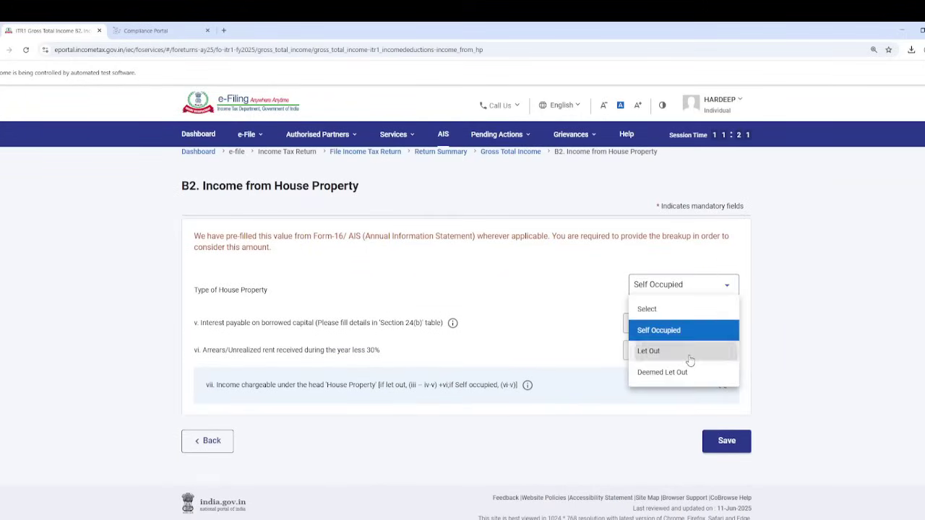
{"action": "left_click", "coordinate": [688, 352]}
{"action": "left_click", "coordinate": [684, 333]}
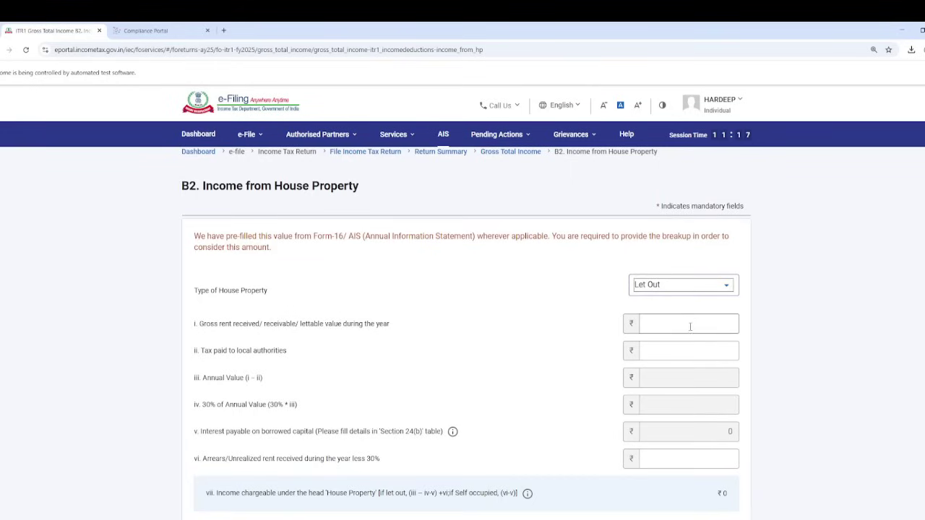
{"action": "left_click", "coordinate": [691, 326]}
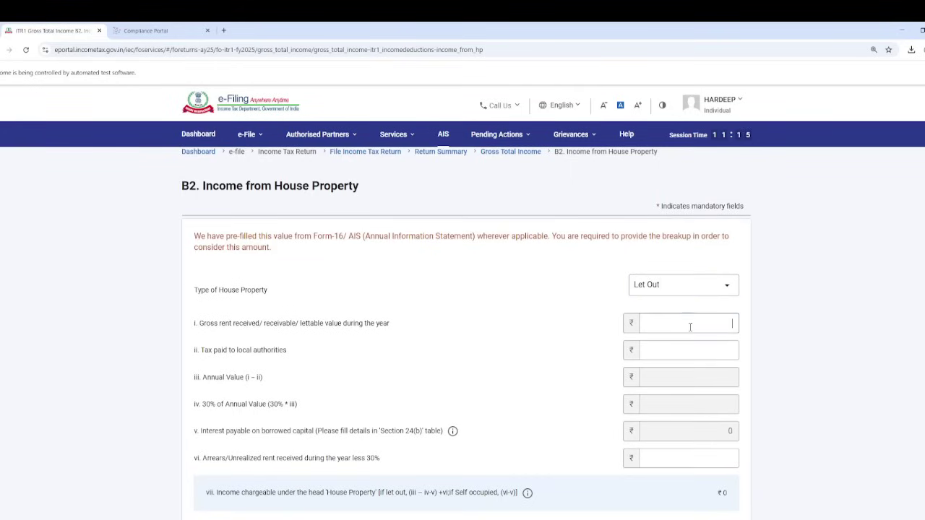
{"action": "type", "text": "240000"}
{"action": "left_click", "coordinate": [694, 353]}
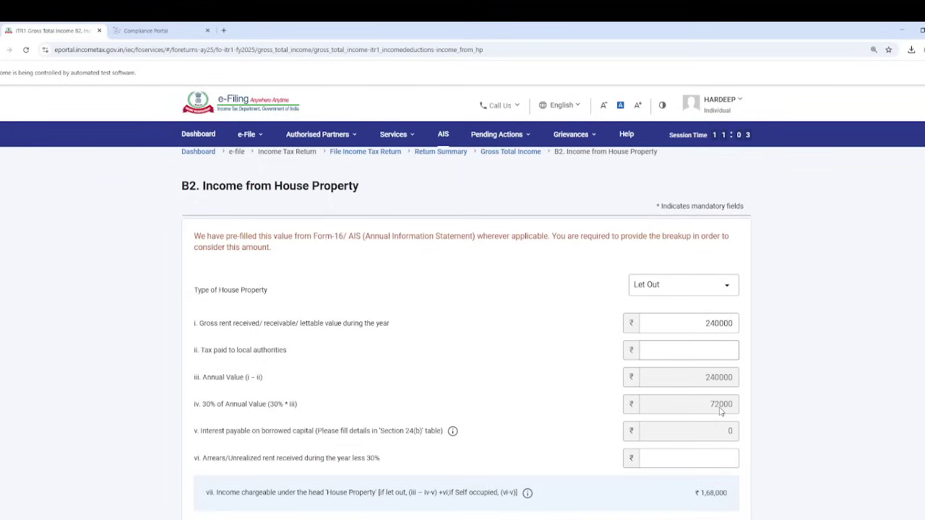
{"action": "double_click", "coordinate": [700, 507]}
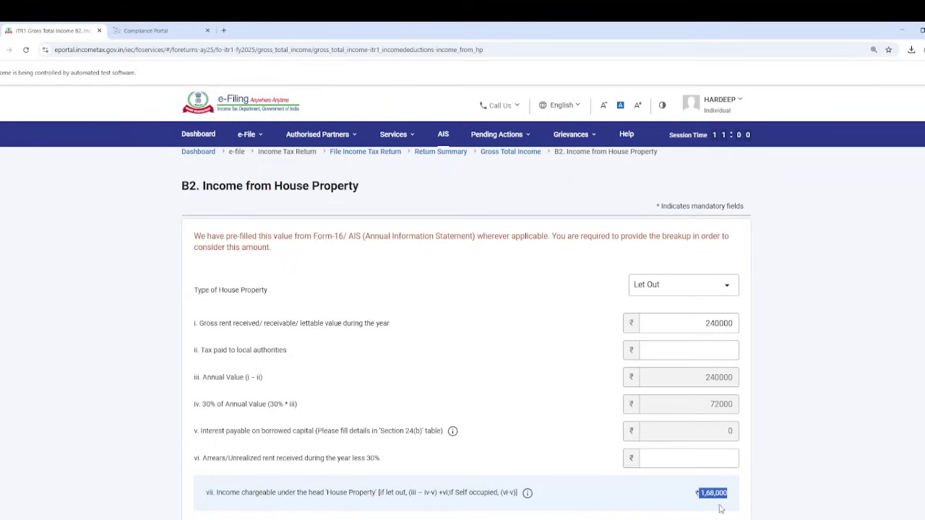
{"action": "left_click", "coordinate": [816, 510]}
Step: Enter 63000 as the arrears/unrealized rent received during the year less 30%
{"action": "left_click", "coordinate": [708, 458]}
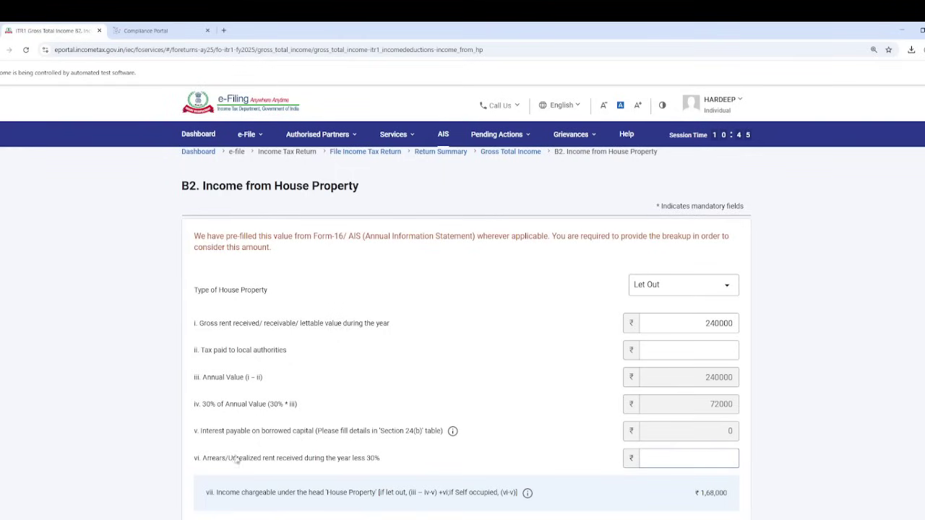
{"action": "left_click_drag", "start_coordinate": [223, 460], "coordinate": [323, 459]}
{"action": "left_click", "coordinate": [699, 458]}
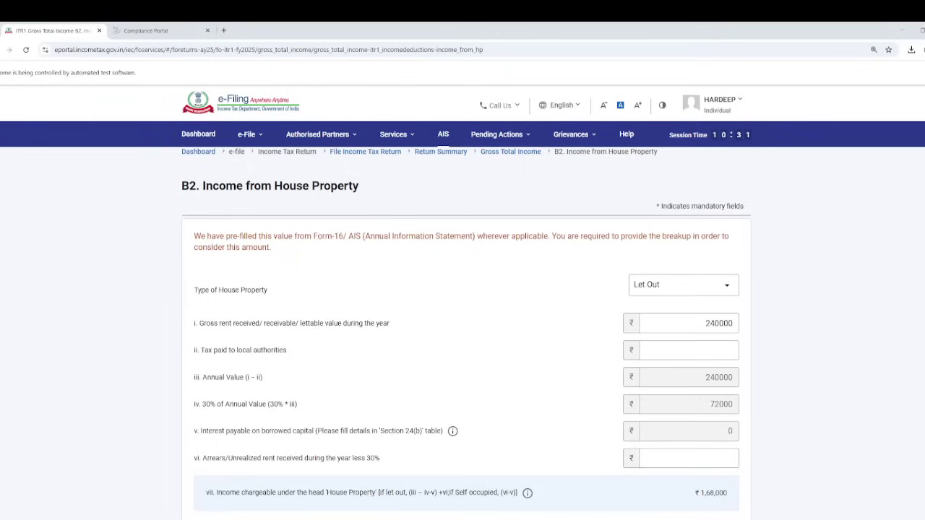
{"action": "key", "text": "BackSpace"}
{"action": "key", "text": "BackSpace"}
{"action": "type", "text": "63000"}
Step: Expand Section 24(b) - Interest on borrowed capital and open a new breakup entry
{"action": "scroll", "coordinate": [786, 429], "scroll_direction": "down", "scroll_amount": 2}
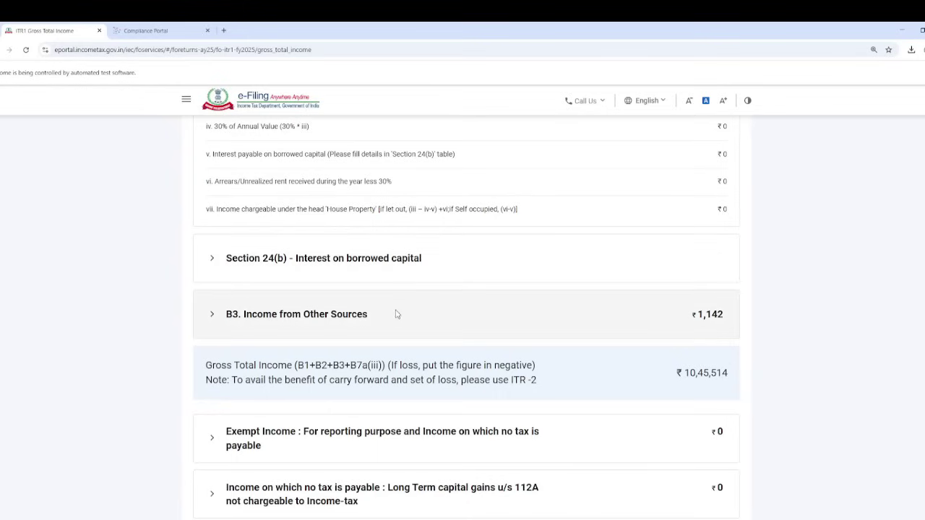
{"action": "scroll", "coordinate": [392, 312], "scroll_direction": "up", "scroll_amount": 3}
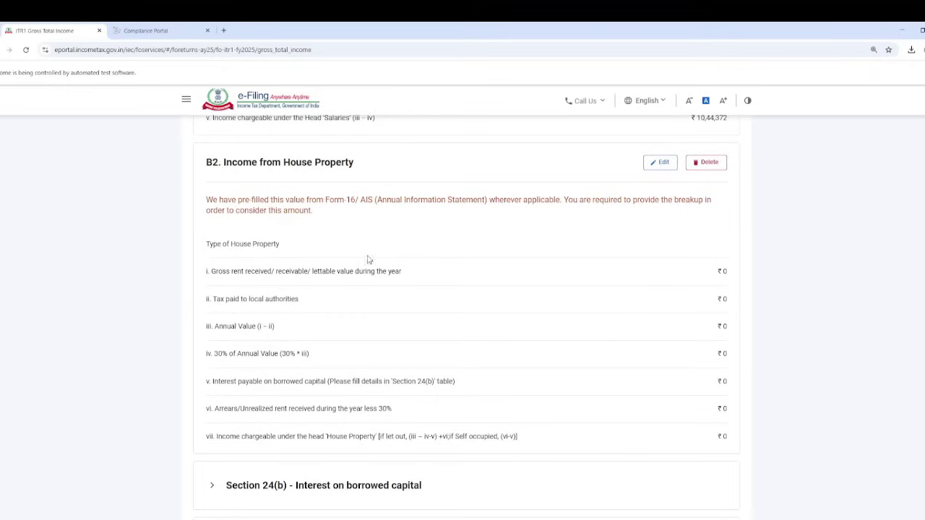
{"action": "scroll", "coordinate": [355, 343], "scroll_direction": "down", "scroll_amount": 2}
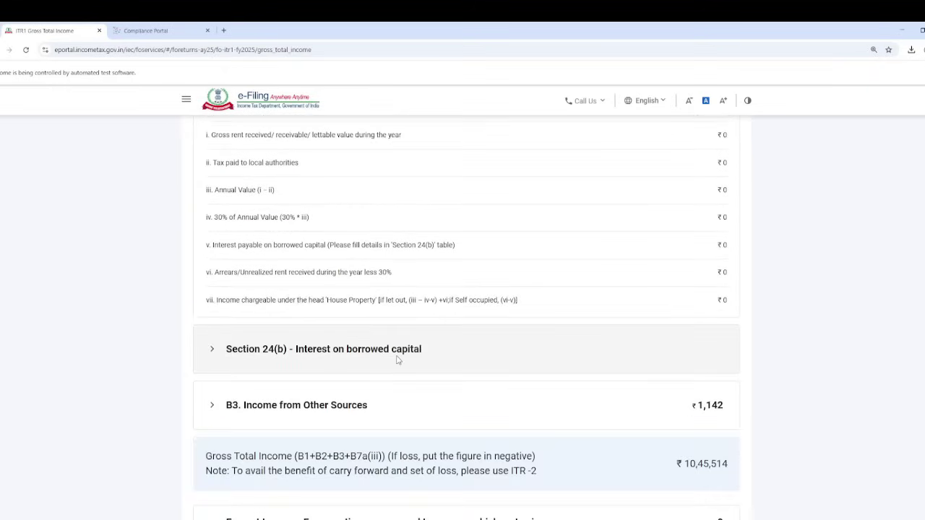
{"action": "left_click", "coordinate": [397, 350]}
{"action": "scroll", "coordinate": [398, 357], "scroll_direction": "down", "scroll_amount": 2}
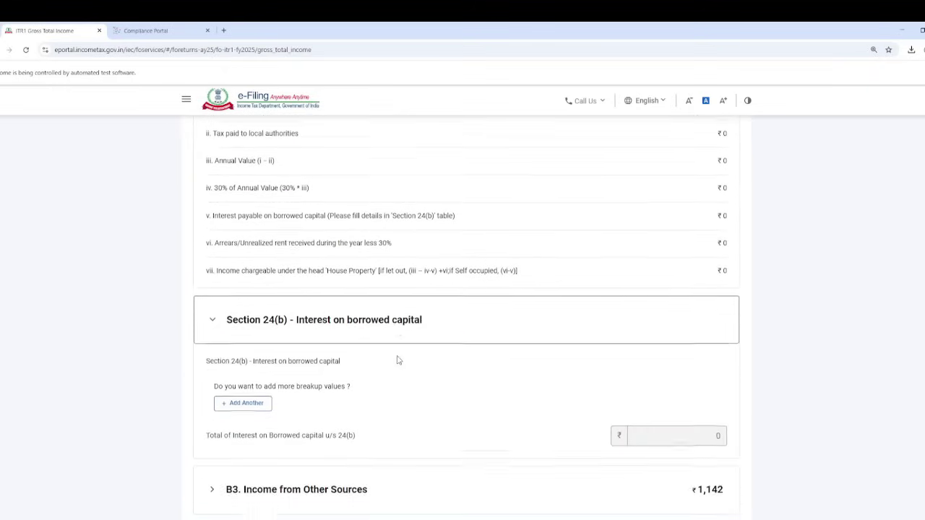
{"action": "left_click", "coordinate": [253, 343]}
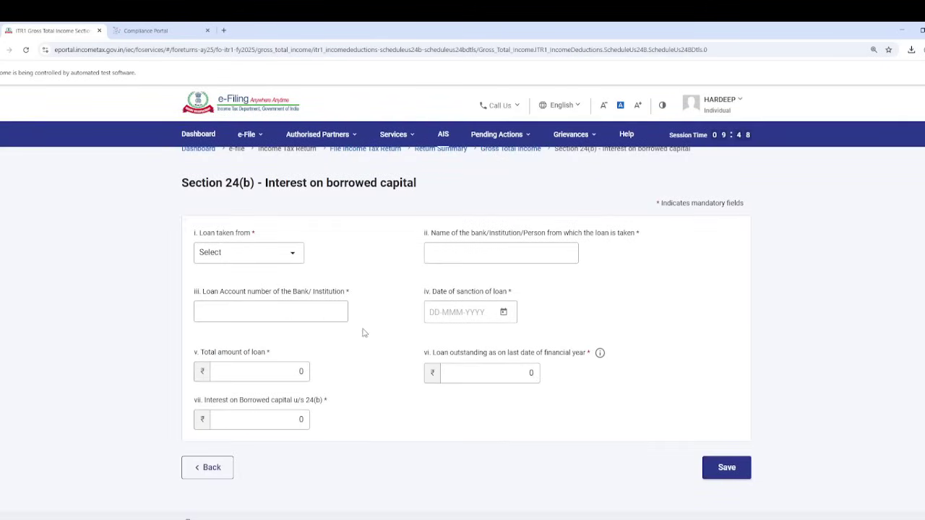
Step: Examine the Section 24(b) loan fields: lender type and name, account number, sanction date, total and outstanding amounts, and interest
{"action": "left_click", "coordinate": [254, 257]}
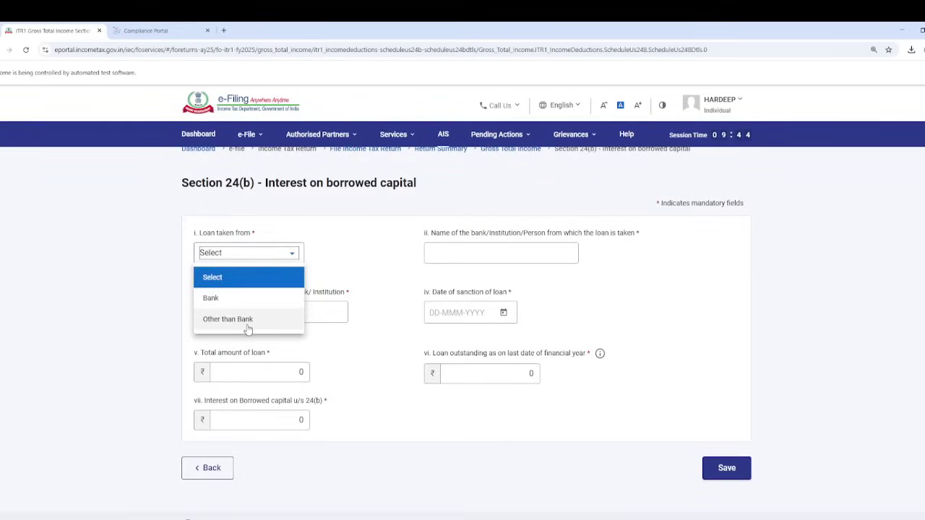
{"action": "left_click", "coordinate": [464, 250]}
{"action": "left_click", "coordinate": [464, 249]}
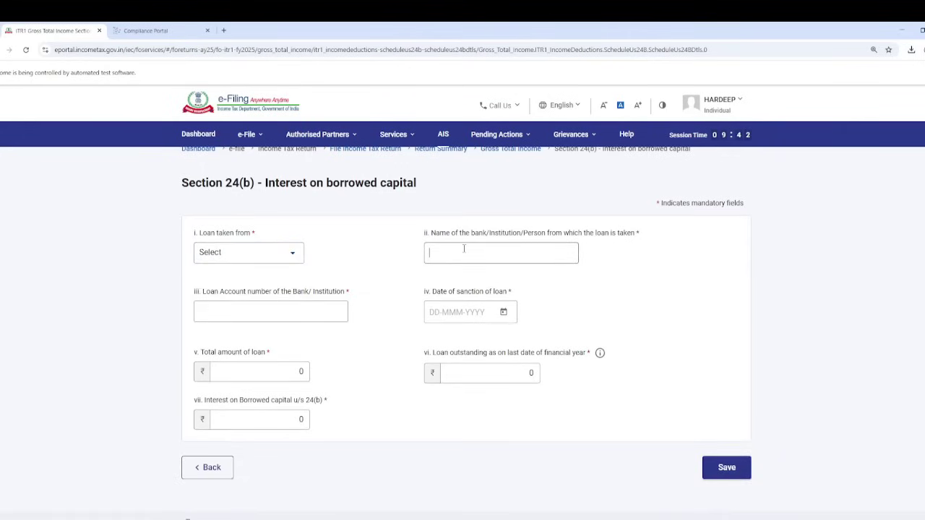
{"action": "left_click", "coordinate": [307, 311]}
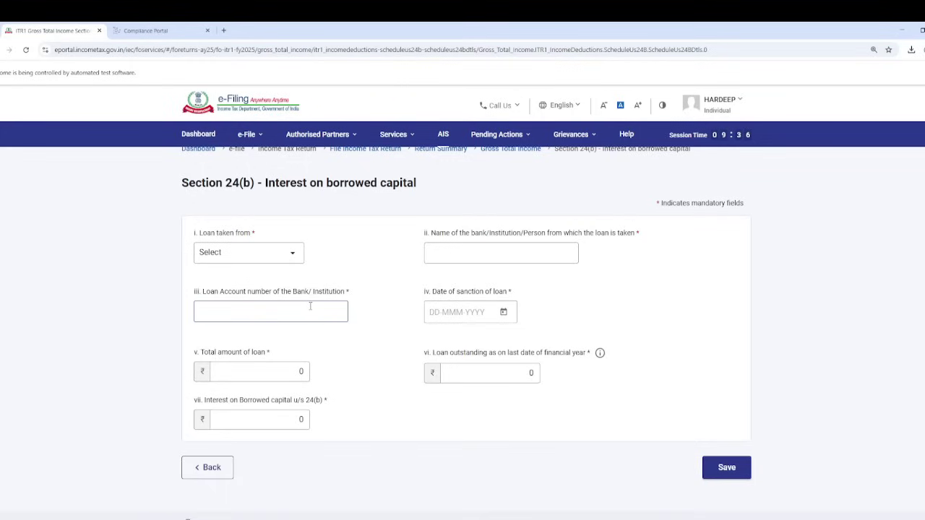
{"action": "left_click_drag", "start_coordinate": [222, 295], "coordinate": [313, 309]}
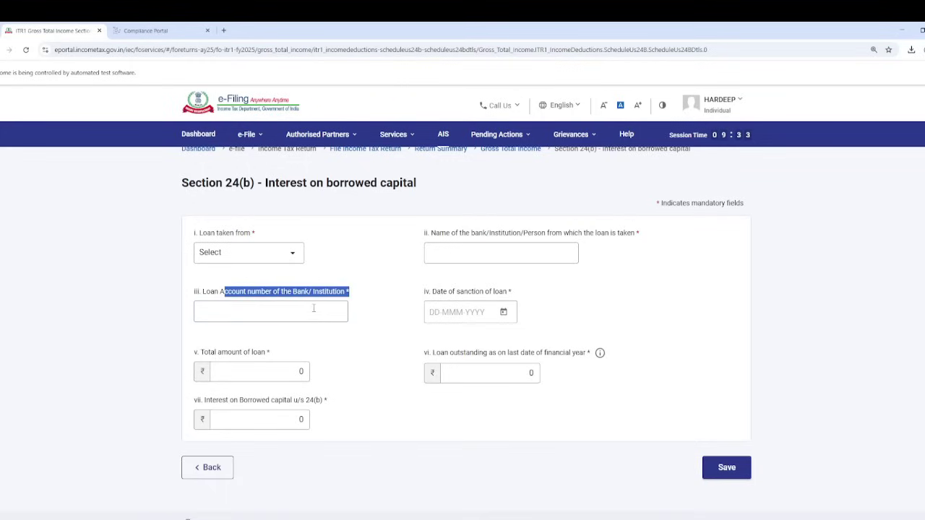
{"action": "left_click", "coordinate": [503, 312]}
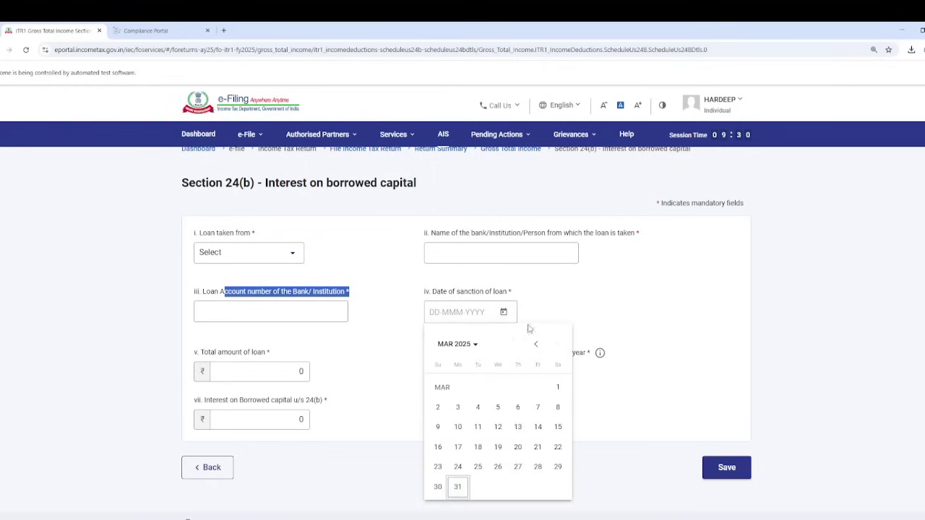
{"action": "left_click", "coordinate": [610, 300]}
{"action": "key", "text": "Escape"}
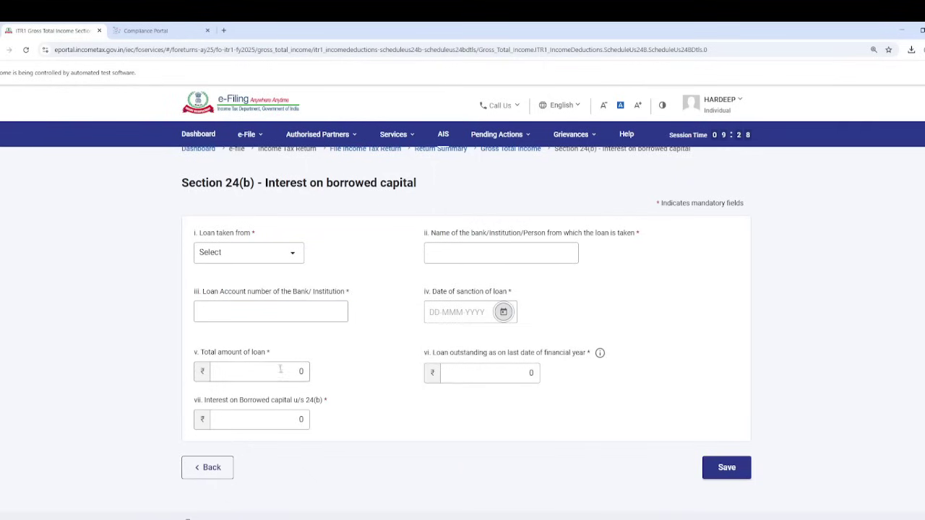
{"action": "double_click", "coordinate": [538, 373]}
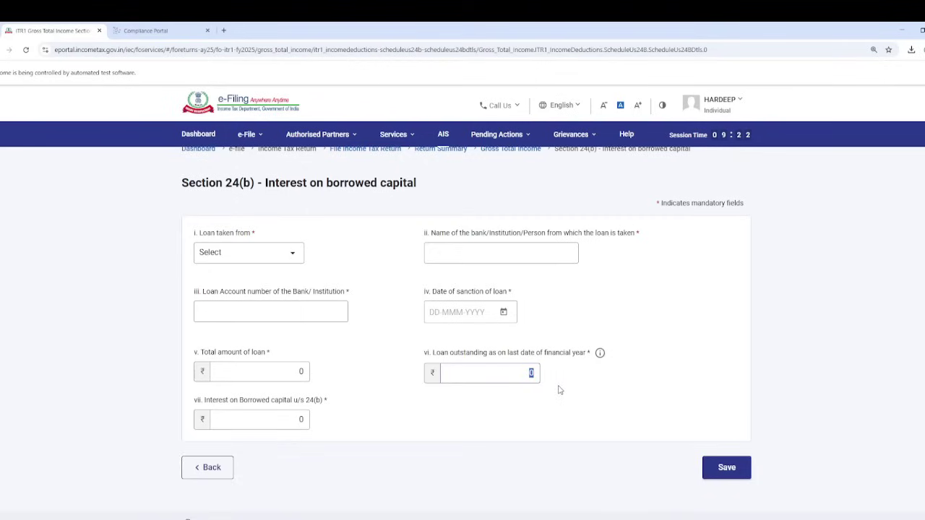
{"action": "double_click", "coordinate": [302, 420]}
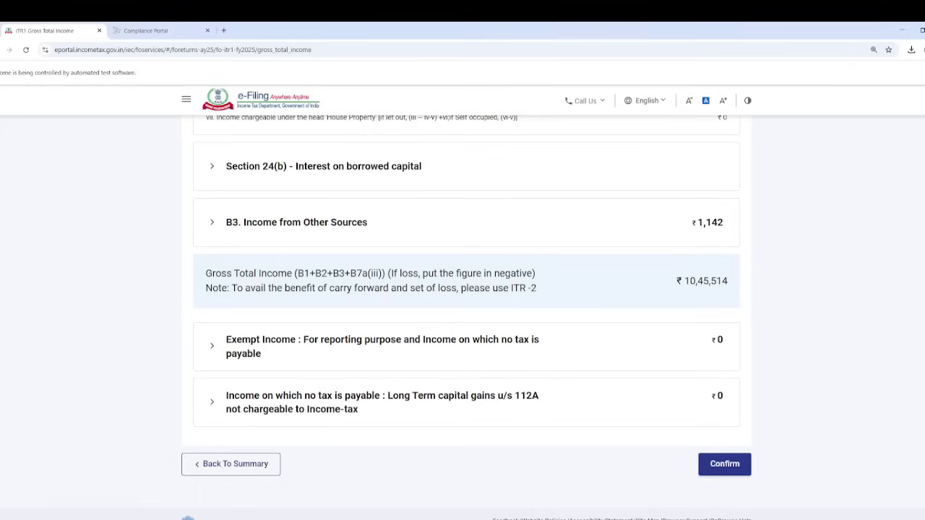
{"action": "left_click", "coordinate": [414, 231]}
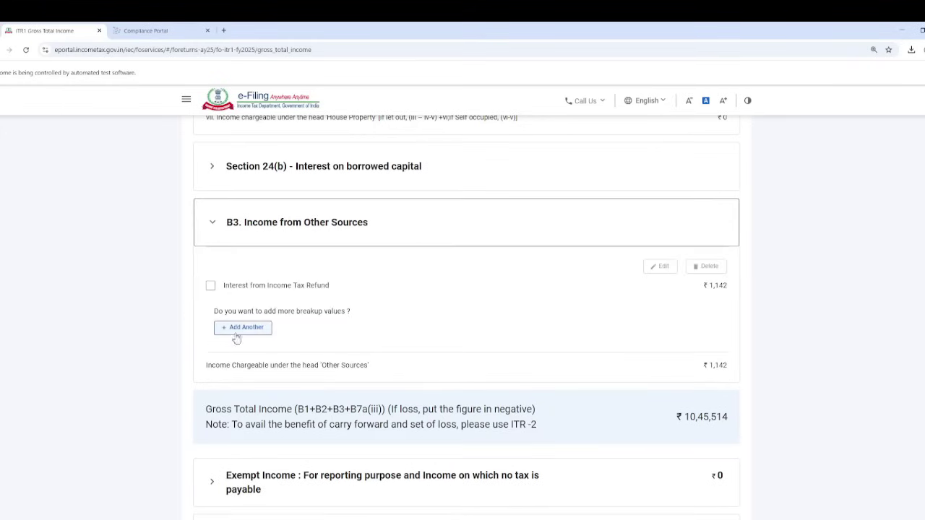
{"action": "left_click", "coordinate": [240, 328]}
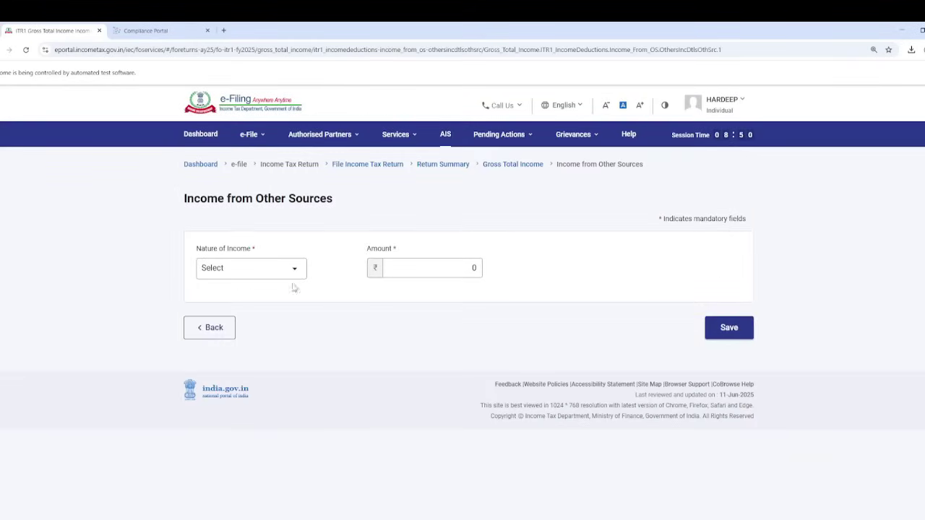
{"action": "left_click", "coordinate": [221, 328]}
{"action": "scroll", "coordinate": [407, 454], "scroll_direction": "down", "scroll_amount": 10}
{"action": "scroll", "coordinate": [410, 456], "scroll_direction": "down", "scroll_amount": 2}
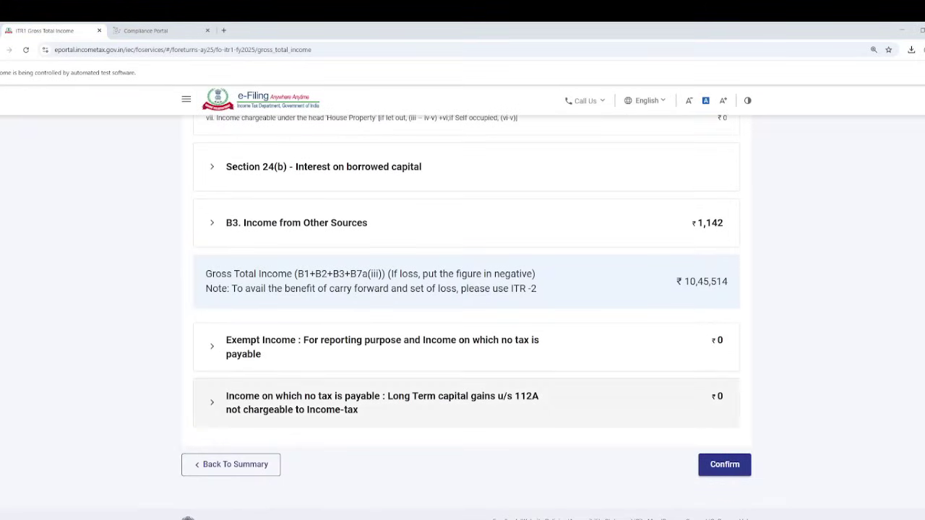
Step: Expand B3. Income from Other Sources and examine the Interest from Income Tax Refund entry and its amount
{"action": "left_click", "coordinate": [296, 222]}
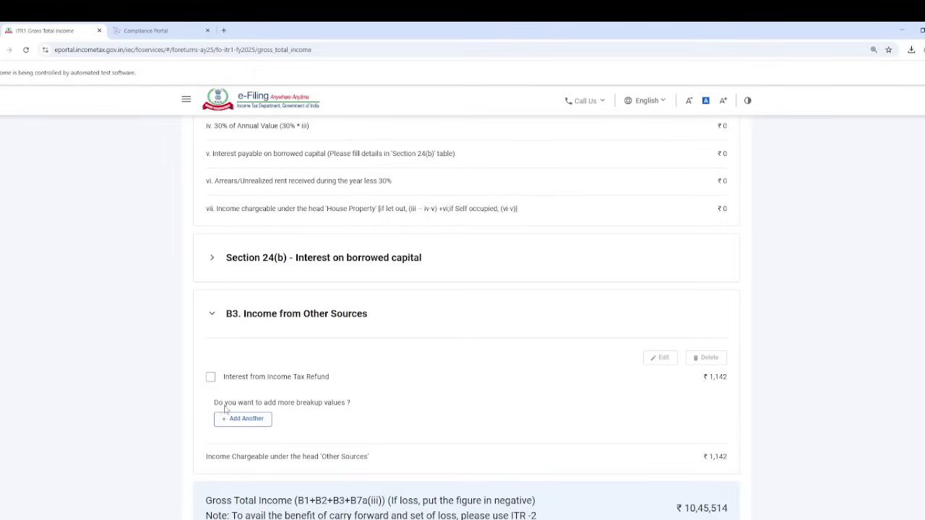
{"action": "left_click_drag", "start_coordinate": [257, 379], "coordinate": [313, 379]}
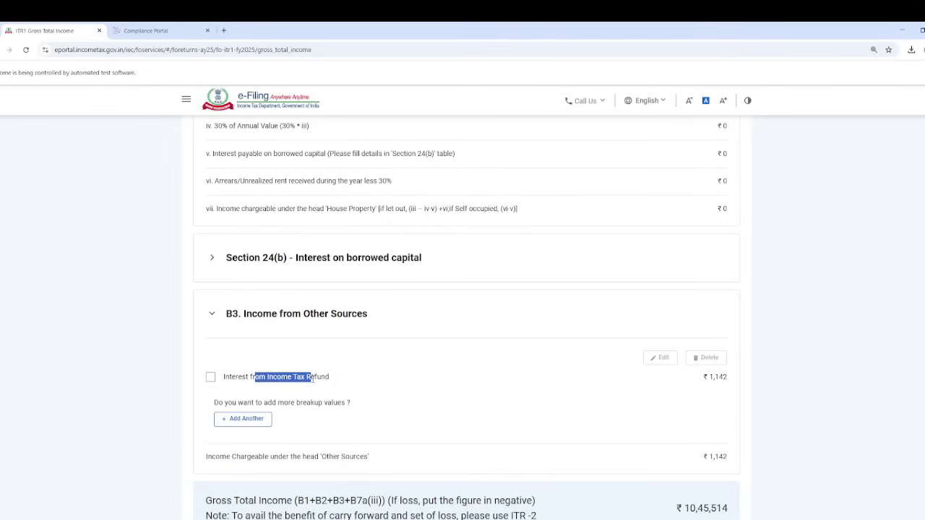
{"action": "double_click", "coordinate": [718, 377]}
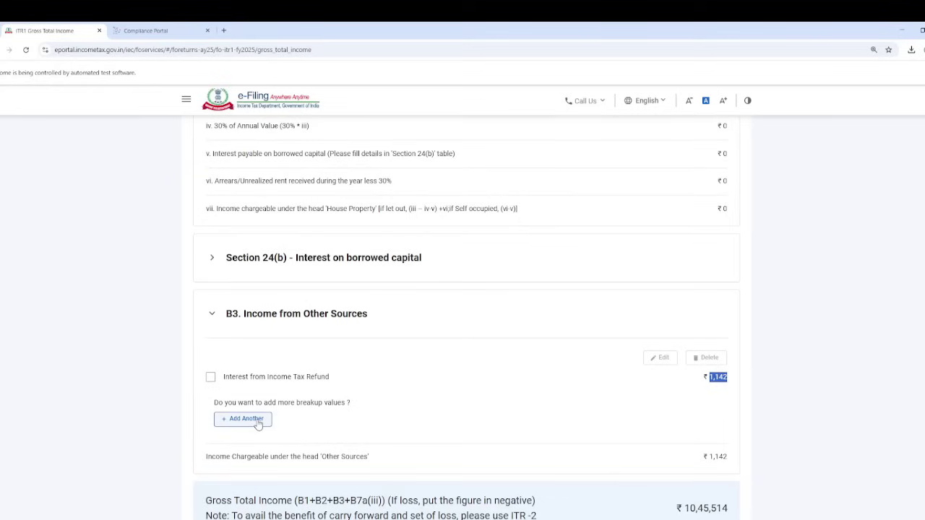
Step: Expand the Exempt Income section for reporting purposes and open a new breakup entry
{"action": "scroll", "coordinate": [338, 464], "scroll_direction": "down", "scroll_amount": 3}
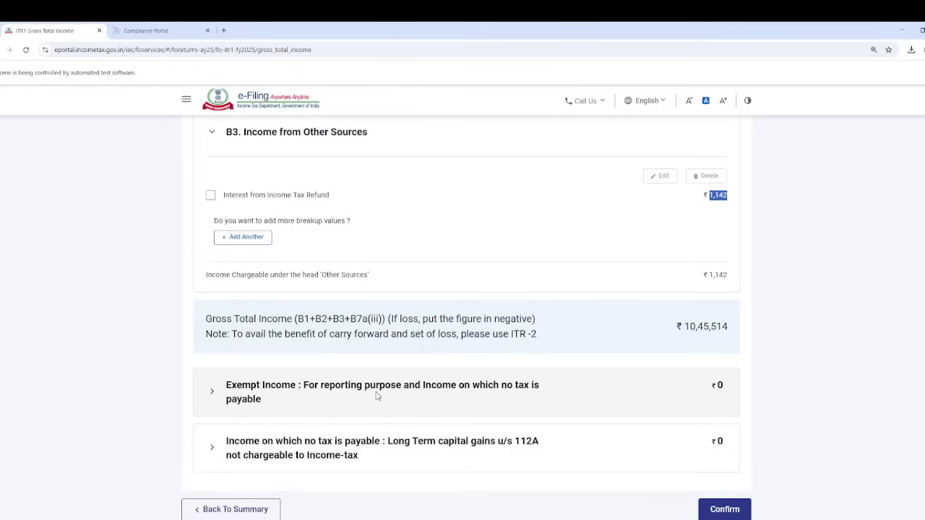
{"action": "double_click", "coordinate": [388, 392]}
{"action": "left_click", "coordinate": [384, 394]}
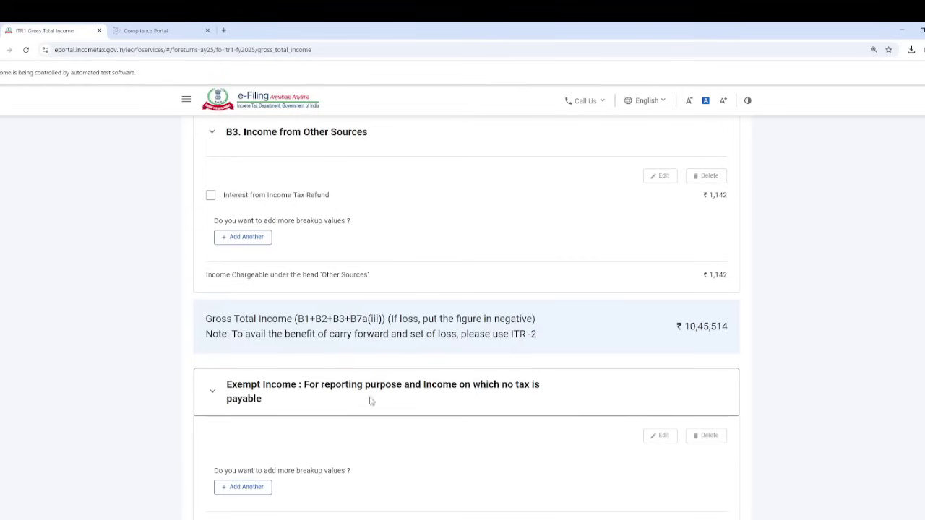
{"action": "scroll", "coordinate": [383, 394], "scroll_direction": "down", "scroll_amount": 2}
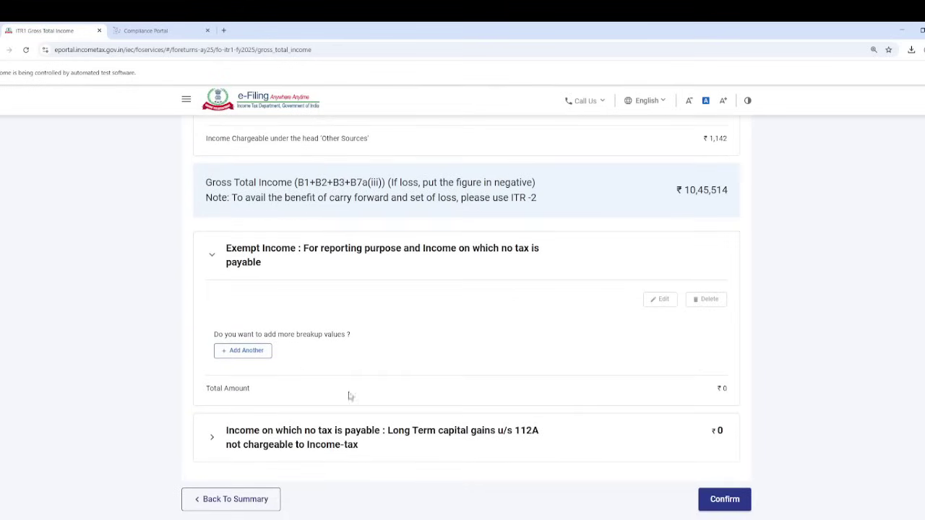
{"action": "left_click", "coordinate": [244, 352]}
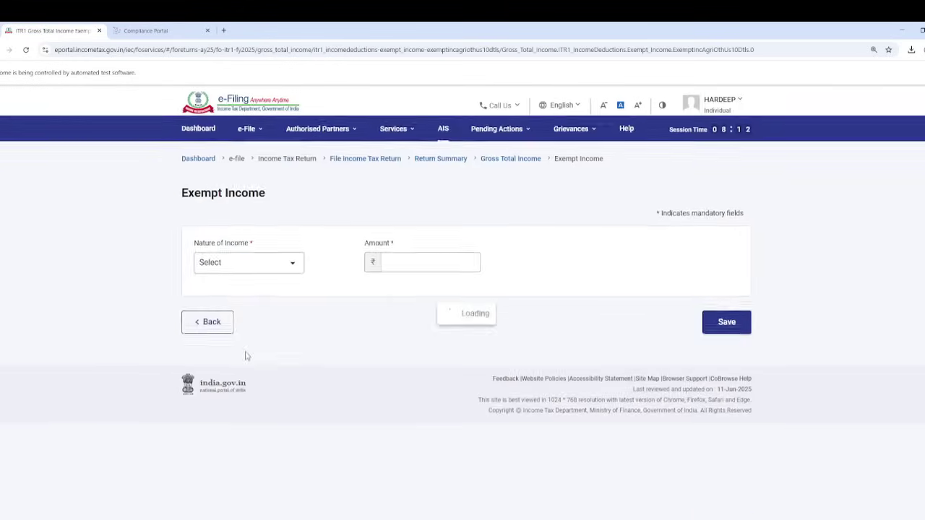
Step: Examine the Nature of Income options available for an exempt income entry
{"action": "left_click", "coordinate": [269, 269]}
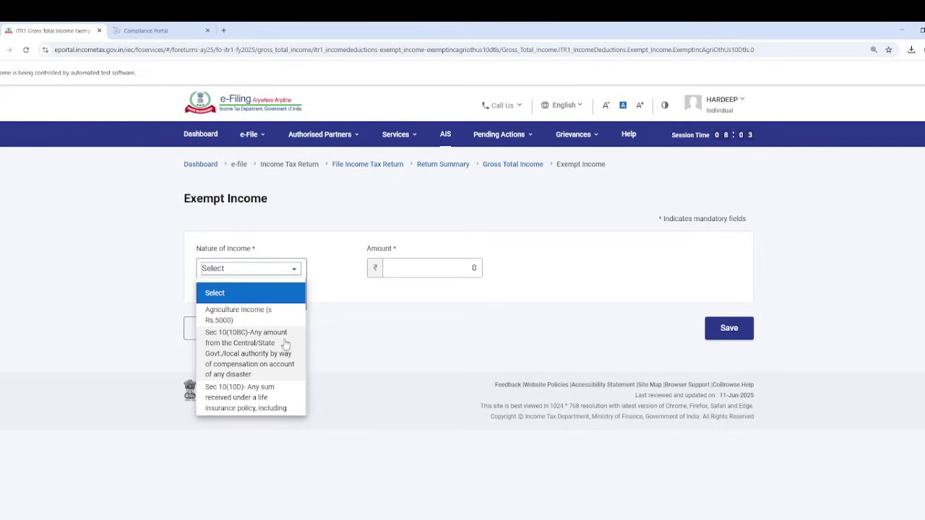
{"action": "scroll", "coordinate": [283, 351], "scroll_direction": "down", "scroll_amount": 3}
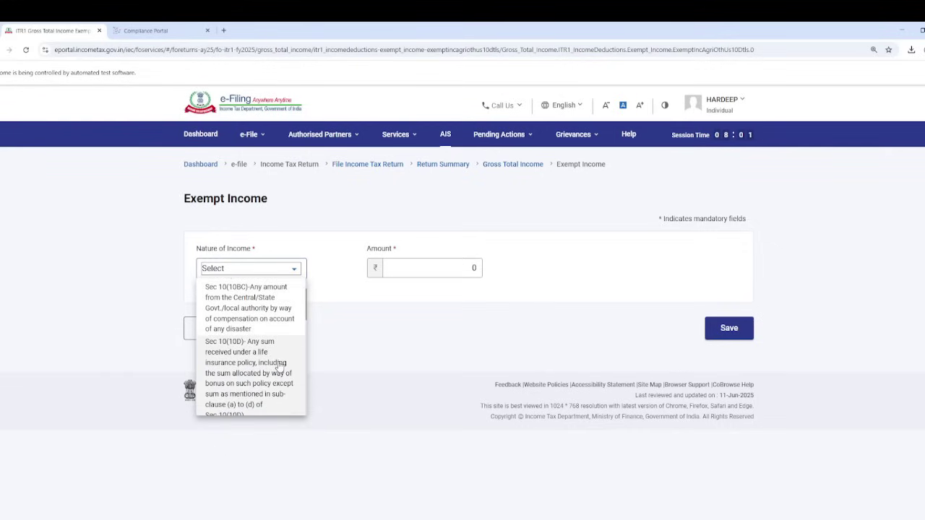
{"action": "scroll", "coordinate": [279, 367], "scroll_direction": "down", "scroll_amount": 1}
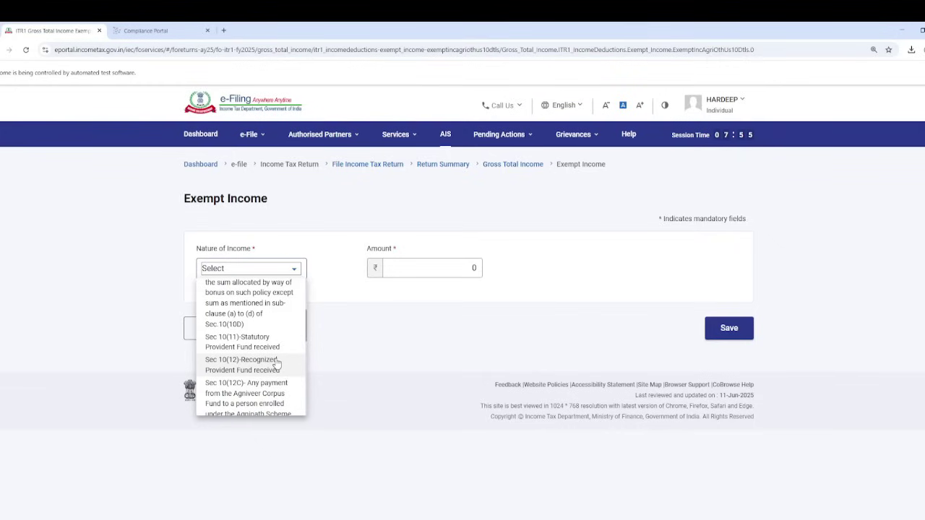
{"action": "scroll", "coordinate": [229, 353], "scroll_direction": "down", "scroll_amount": 8}
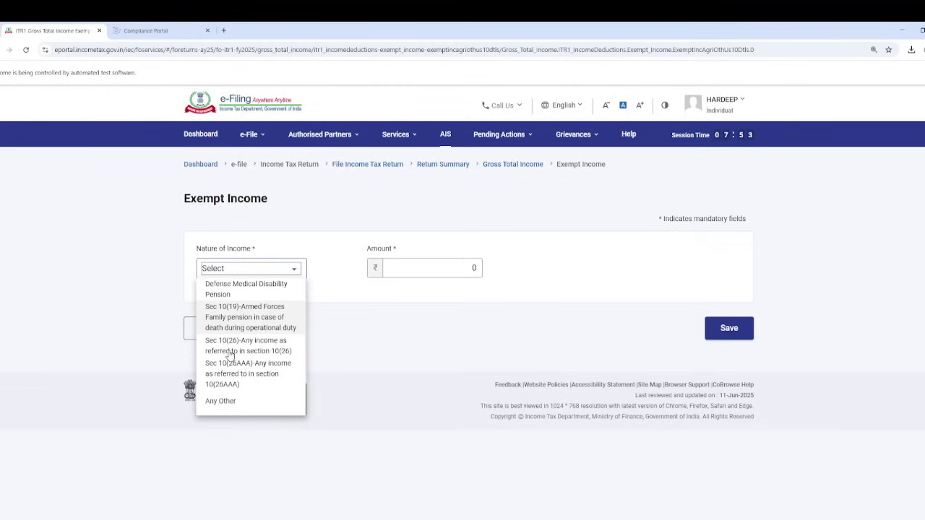
{"action": "left_click", "coordinate": [543, 375]}
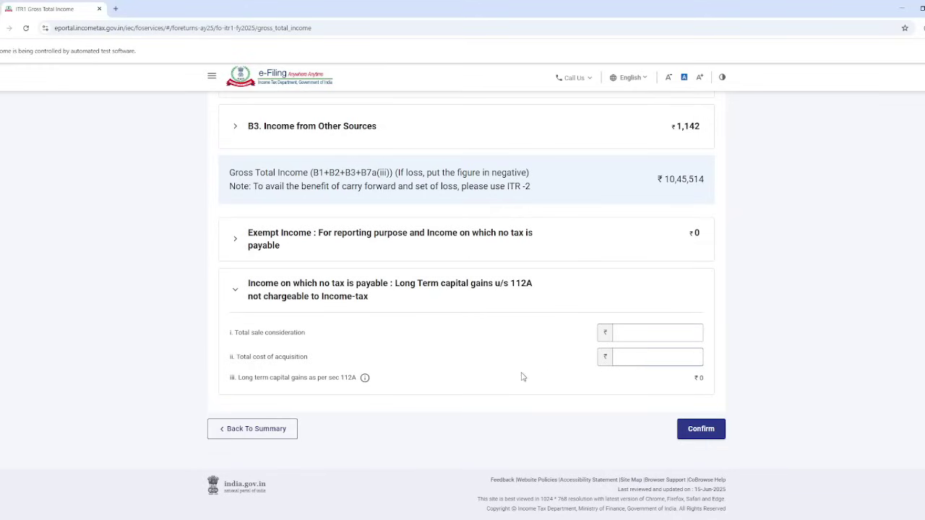
Step: Review the sale consideration and acquisition cost fields for long term capital gains u/s 112A, and confirm the Gross Total Income schedule
{"action": "left_click_drag", "start_coordinate": [394, 283], "coordinate": [429, 305]}
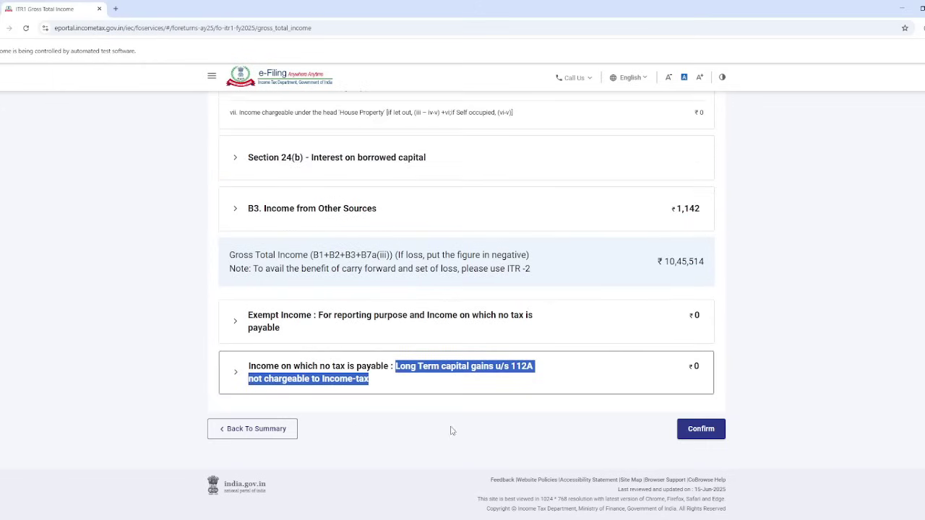
{"action": "left_click", "coordinate": [807, 361]}
{"action": "left_click", "coordinate": [528, 374]}
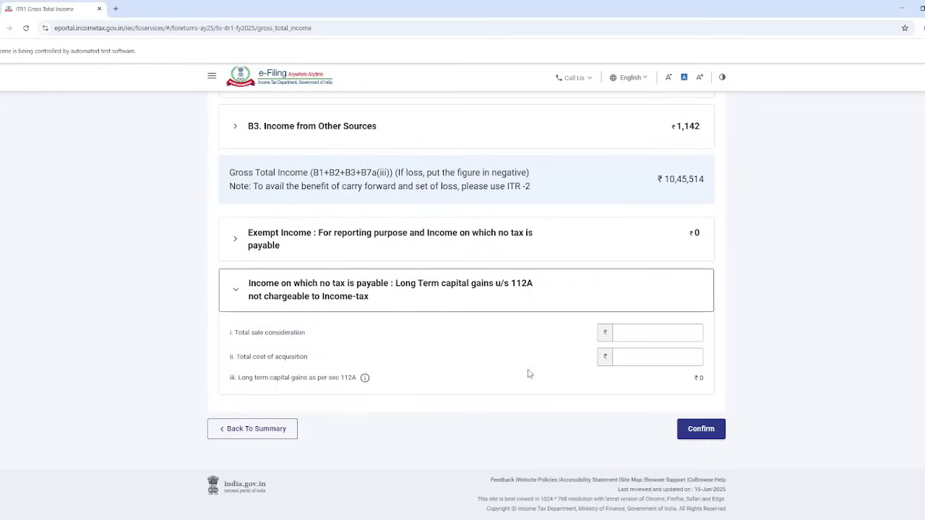
{"action": "left_click", "coordinate": [658, 336]}
{"action": "left_click", "coordinate": [694, 357]}
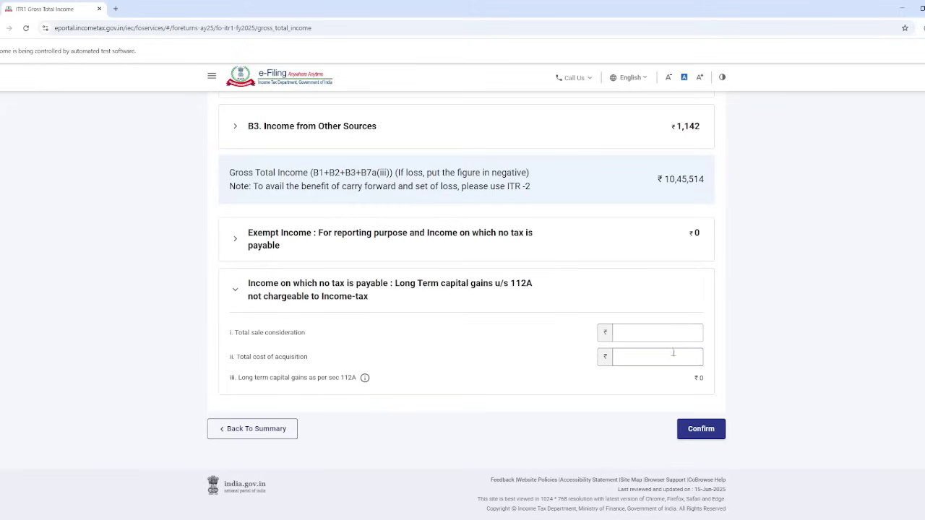
{"action": "left_click", "coordinate": [701, 428]}
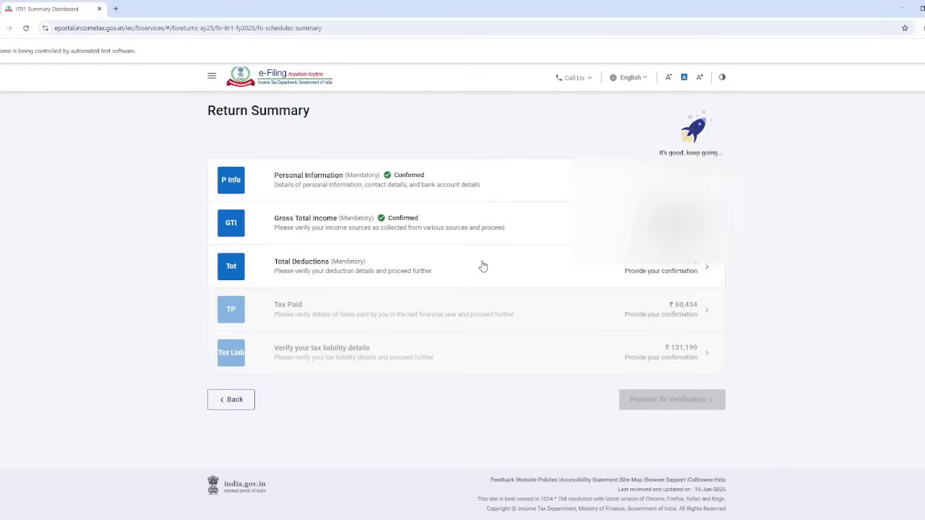
Step: In Total Deductions, add and save an 80C entry of 160000 with "As per Salary Slip" as the policy or document identification number
{"action": "left_click", "coordinate": [483, 267]}
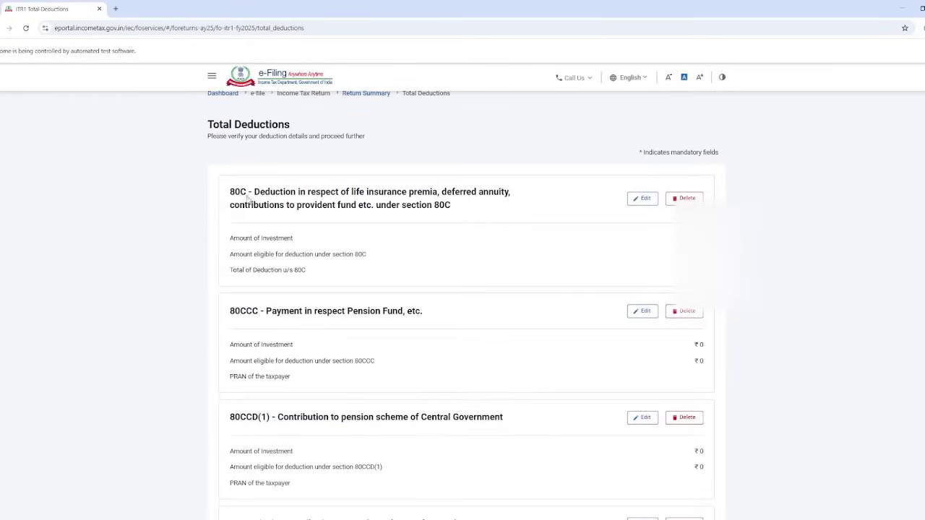
{"action": "left_click", "coordinate": [644, 199]}
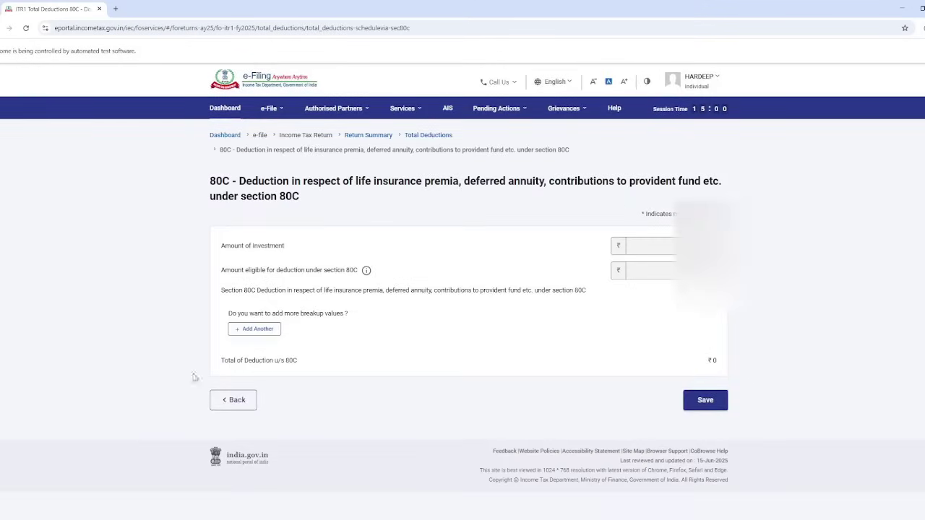
{"action": "left_click_drag", "start_coordinate": [300, 279], "coordinate": [335, 280]}
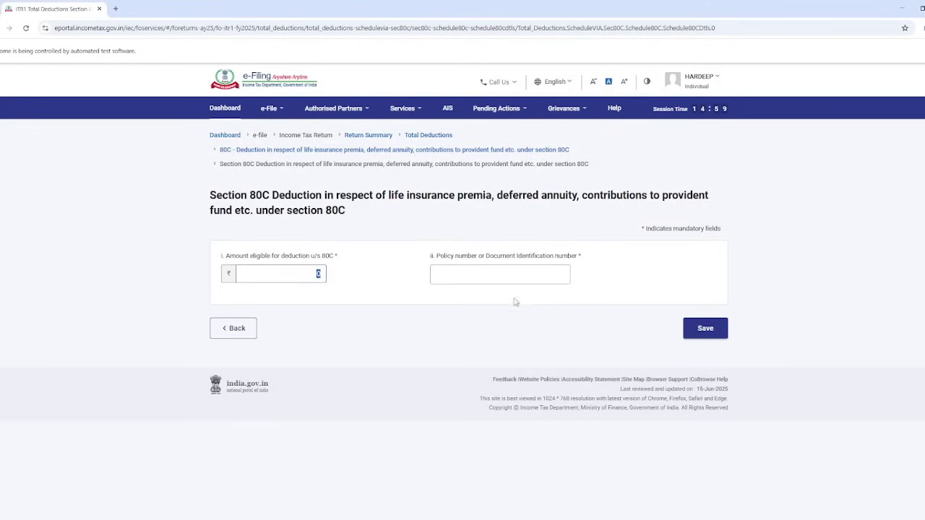
{"action": "left_click", "coordinate": [518, 270]}
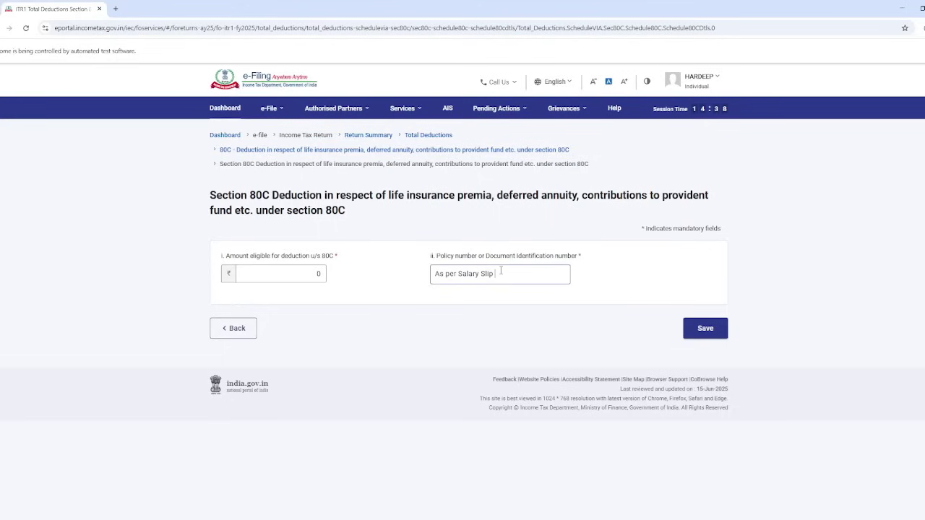
{"action": "left_click", "coordinate": [292, 274]}
{"action": "left_click", "coordinate": [705, 328]}
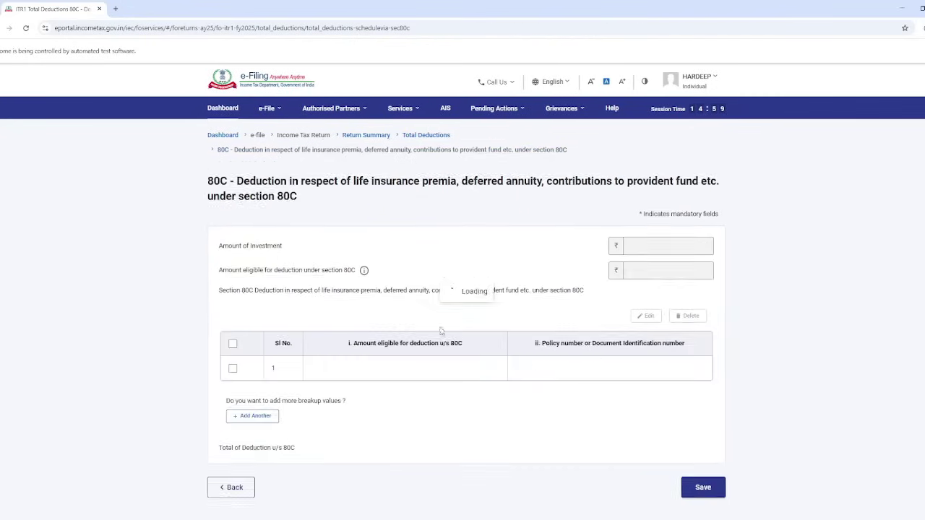
{"action": "scroll", "coordinate": [409, 265], "scroll_direction": "down", "scroll_amount": 2}
{"action": "left_click", "coordinate": [709, 436]}
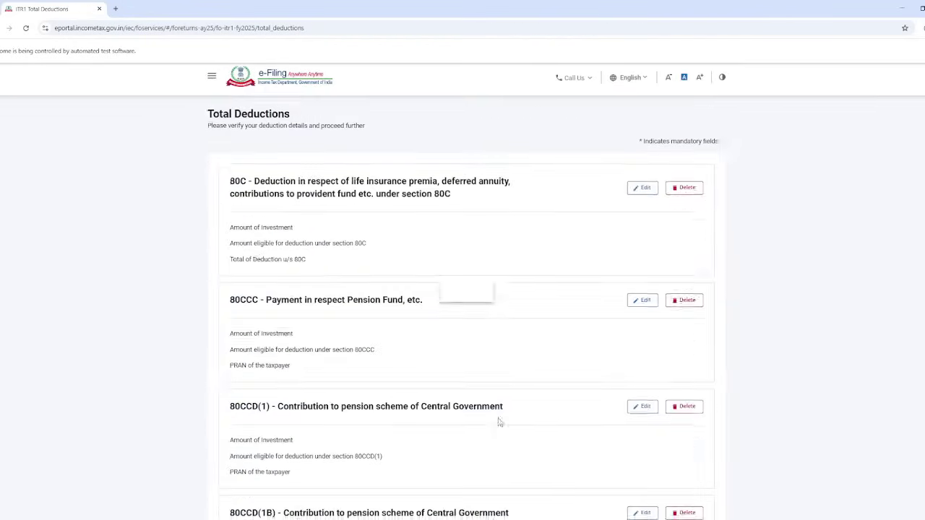
Step: Examine the remaining deduction sections from 80CCC through 80U, including pension, health insurance, medical treatment, loan interest and donations, and the total deductions
{"action": "scroll", "coordinate": [458, 404], "scroll_direction": "down", "scroll_amount": 2}
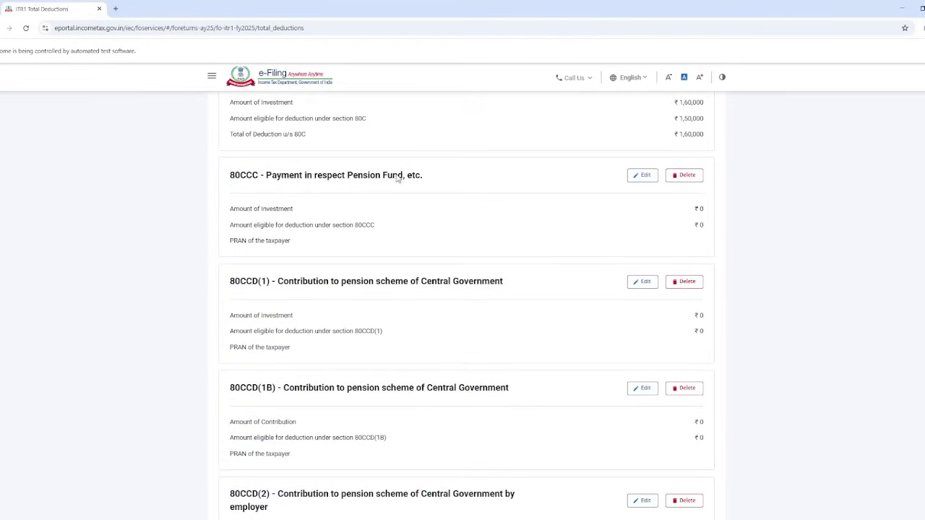
{"action": "left_click_drag", "start_coordinate": [304, 177], "coordinate": [404, 177]}
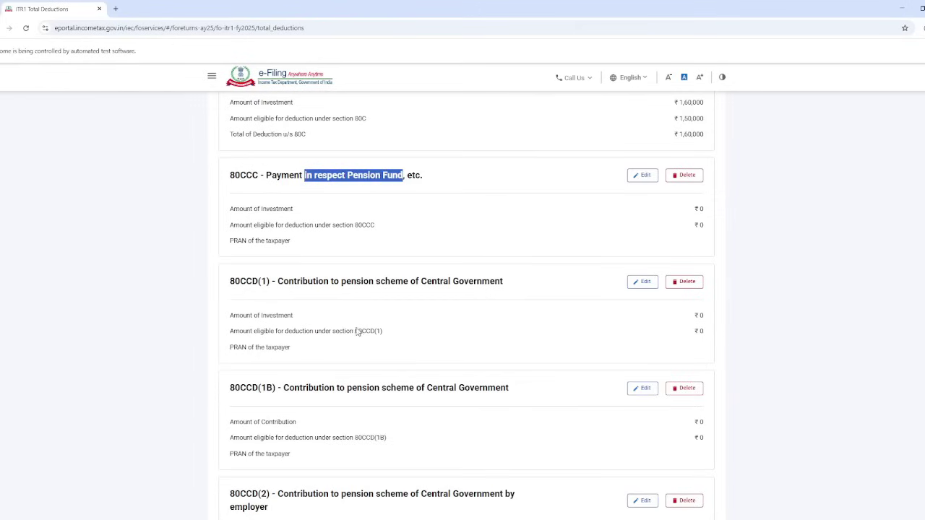
{"action": "left_click_drag", "start_coordinate": [342, 282], "coordinate": [508, 284]}
{"action": "scroll", "coordinate": [452, 340], "scroll_direction": "down", "scroll_amount": 3}
{"action": "scroll", "coordinate": [268, 238], "scroll_direction": "up", "scroll_amount": 1}
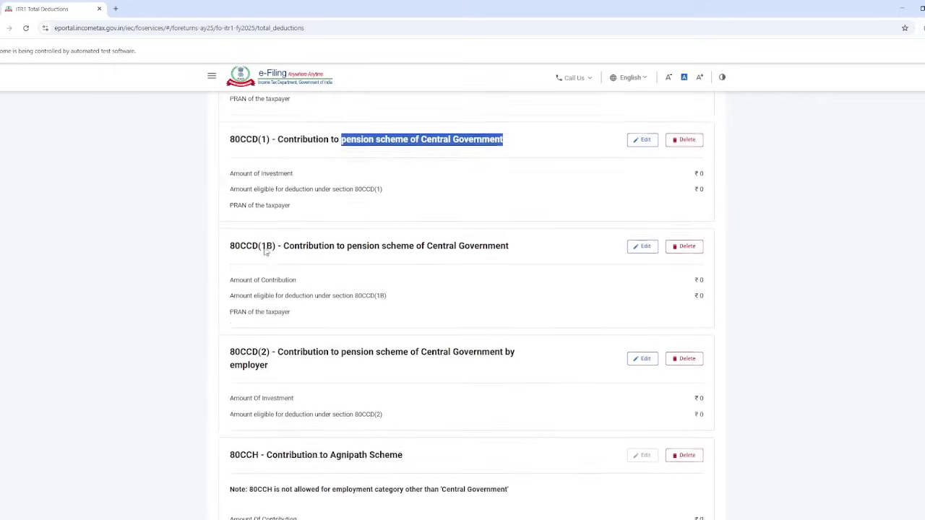
{"action": "left_click_drag", "start_coordinate": [309, 253], "coordinate": [500, 254]}
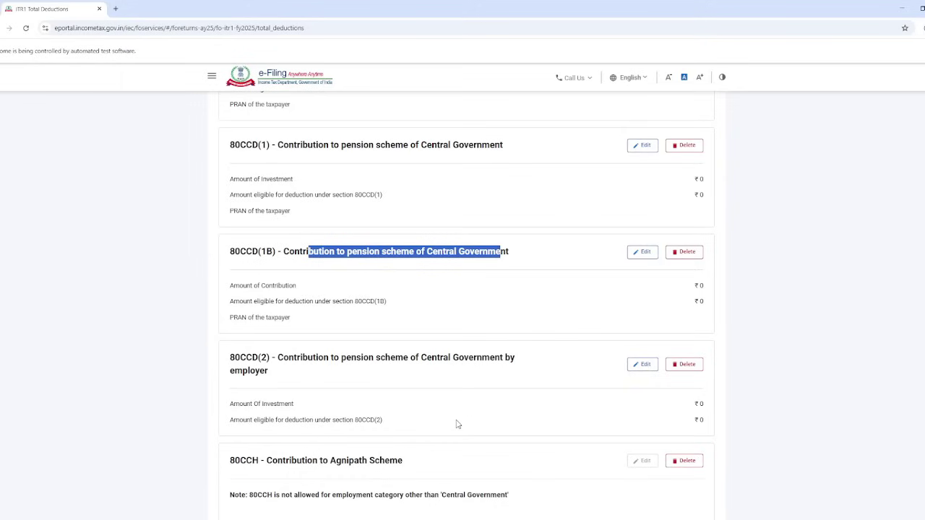
{"action": "scroll", "coordinate": [457, 424], "scroll_direction": "down", "scroll_amount": 4}
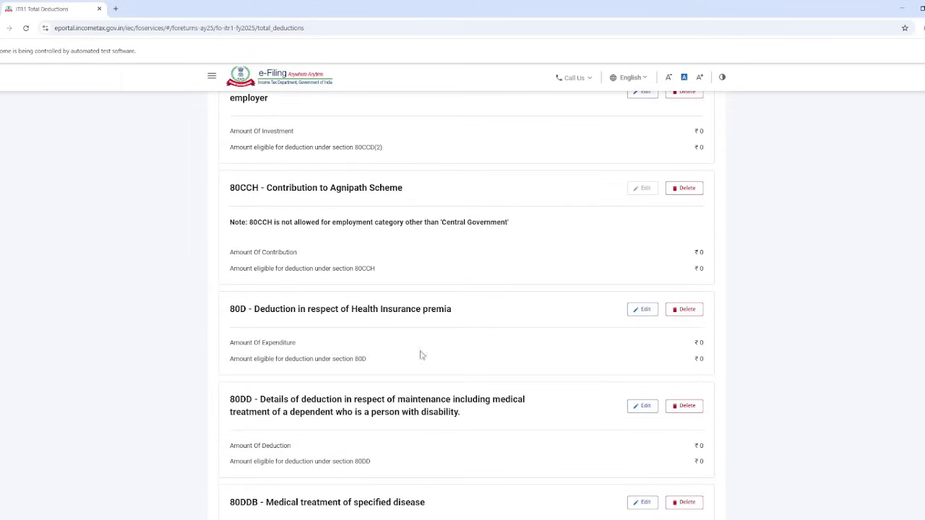
{"action": "left_click_drag", "start_coordinate": [275, 311], "coordinate": [474, 312]}
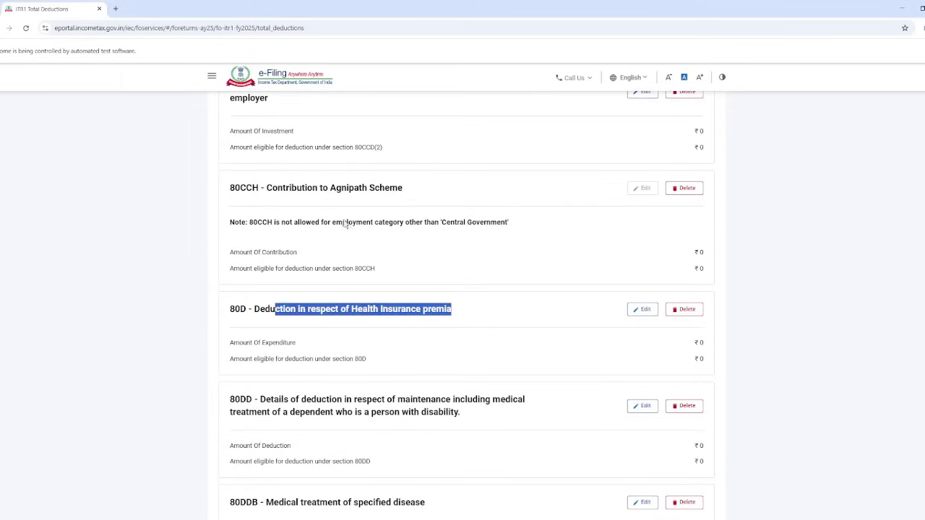
{"action": "left_click_drag", "start_coordinate": [301, 193], "coordinate": [422, 192]}
{"action": "scroll", "coordinate": [388, 341], "scroll_direction": "down", "scroll_amount": 3}
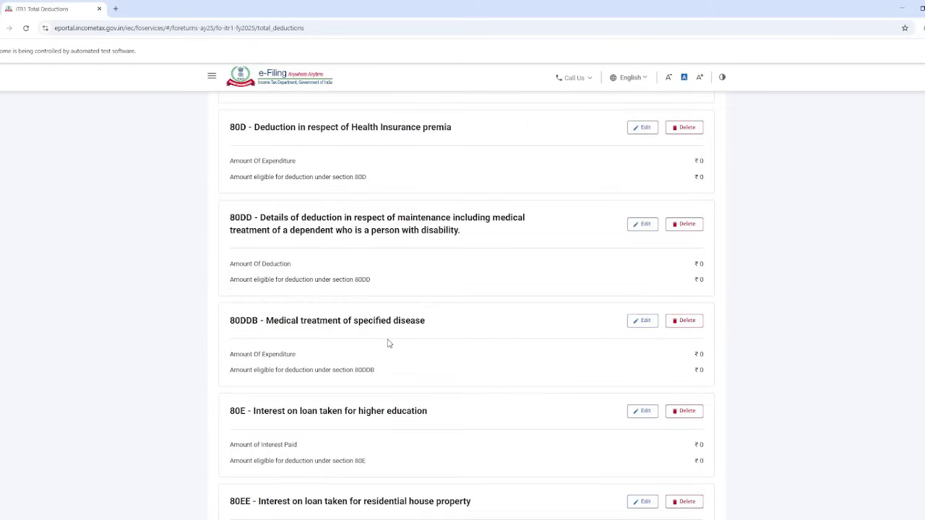
{"action": "scroll", "coordinate": [387, 343], "scroll_direction": "down", "scroll_amount": 2}
{"action": "left_click_drag", "start_coordinate": [228, 184], "coordinate": [409, 186]}
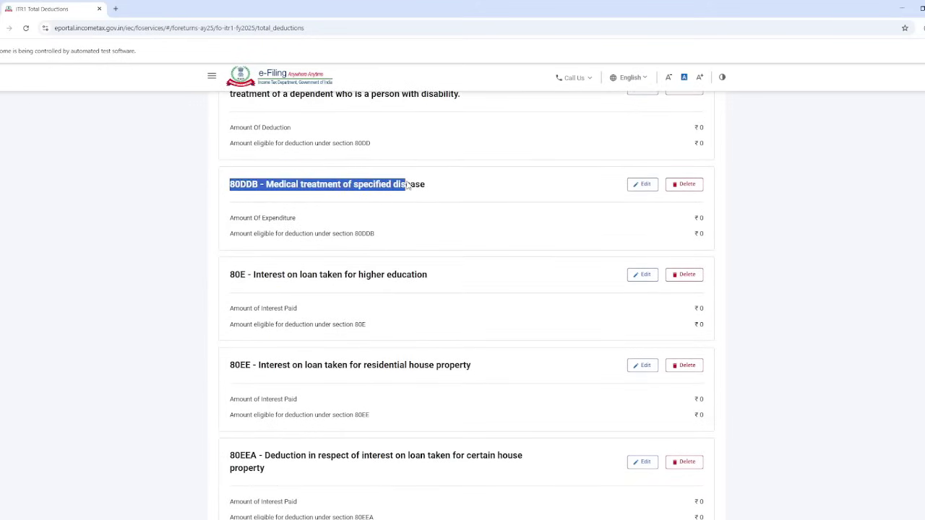
{"action": "scroll", "coordinate": [408, 354], "scroll_direction": "down", "scroll_amount": 5}
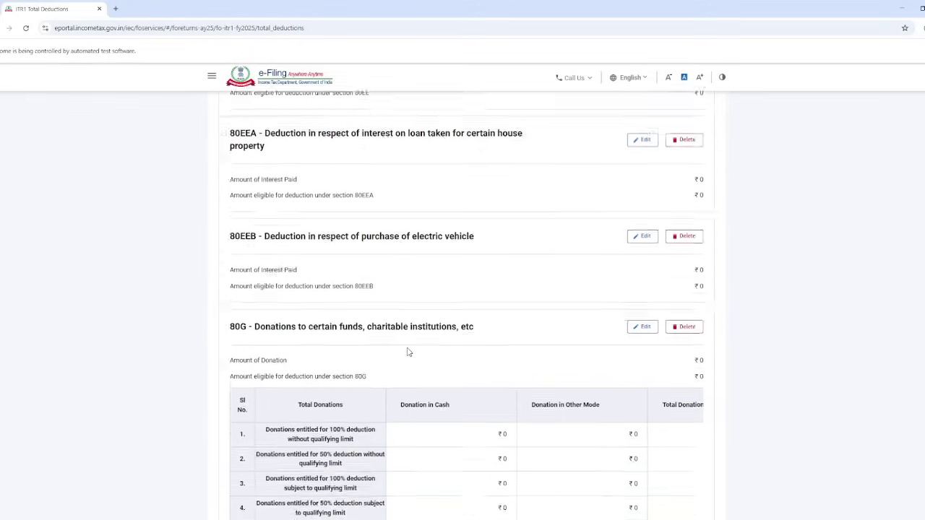
{"action": "scroll", "coordinate": [409, 352], "scroll_direction": "down", "scroll_amount": 8}
{"action": "scroll", "coordinate": [407, 352], "scroll_direction": "down", "scroll_amount": 5}
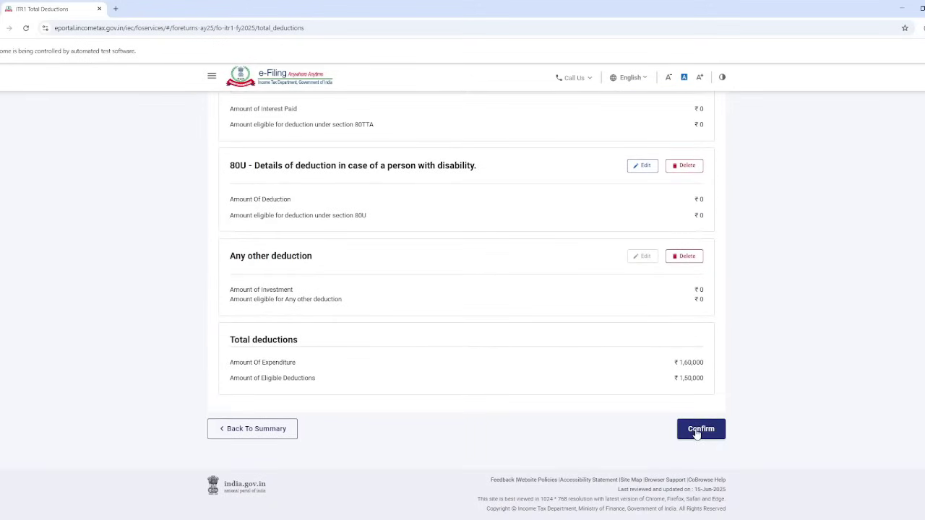
Step: Confirm the Total Deductions schedule and the Tax Paid schedule
{"action": "left_click", "coordinate": [699, 429]}
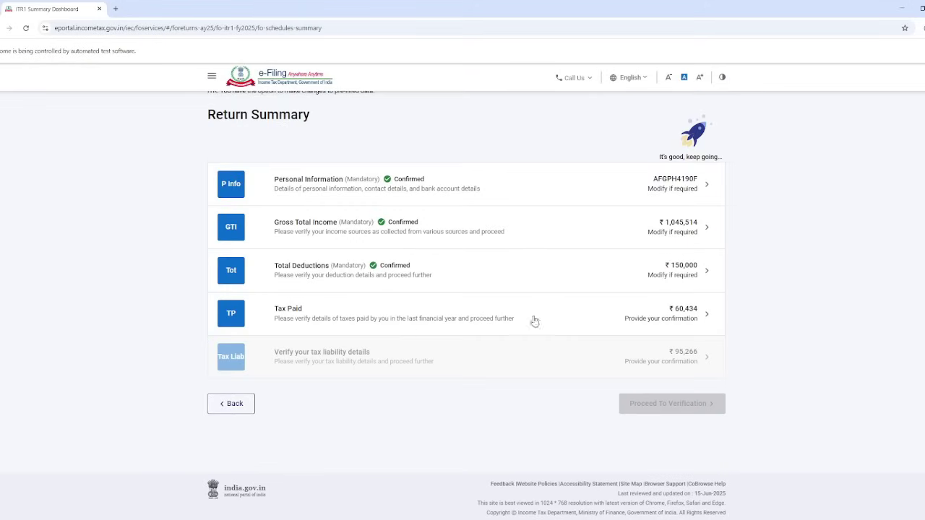
{"action": "left_click", "coordinate": [485, 320]}
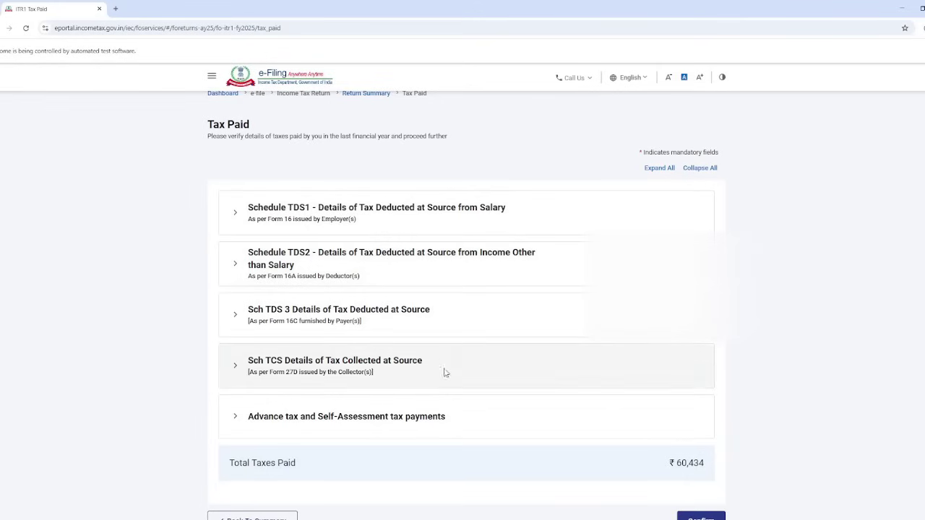
{"action": "scroll", "coordinate": [614, 470], "scroll_direction": "down", "scroll_amount": 2}
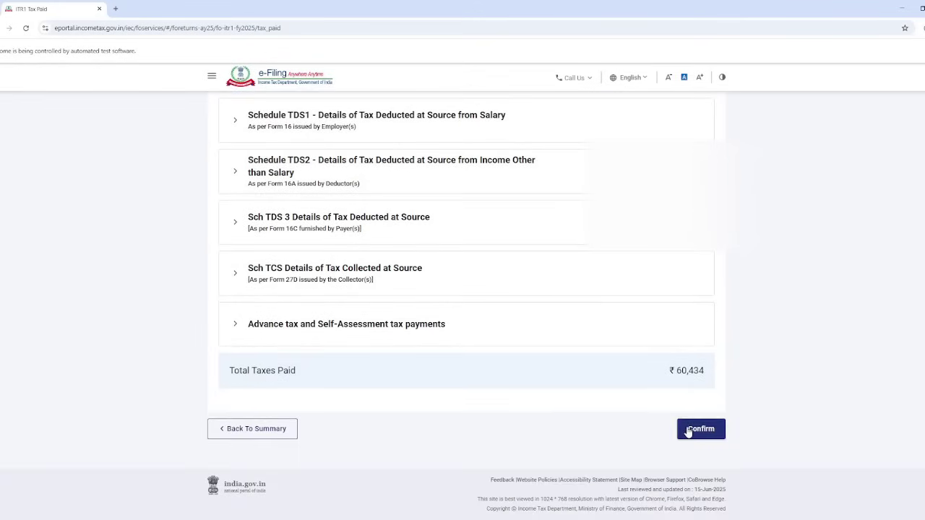
{"action": "left_click", "coordinate": [698, 429]}
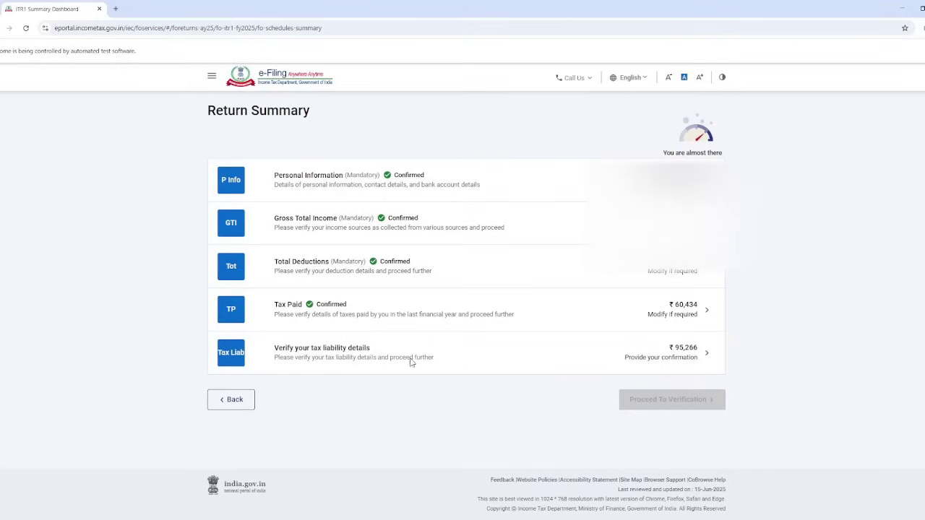
Step: Open the tax liability details and examine the interest and fee rows and the Total Tax, Fee and Interest
{"action": "left_click", "coordinate": [503, 363]}
{"action": "scroll", "coordinate": [502, 362], "scroll_direction": "down", "scroll_amount": 6}
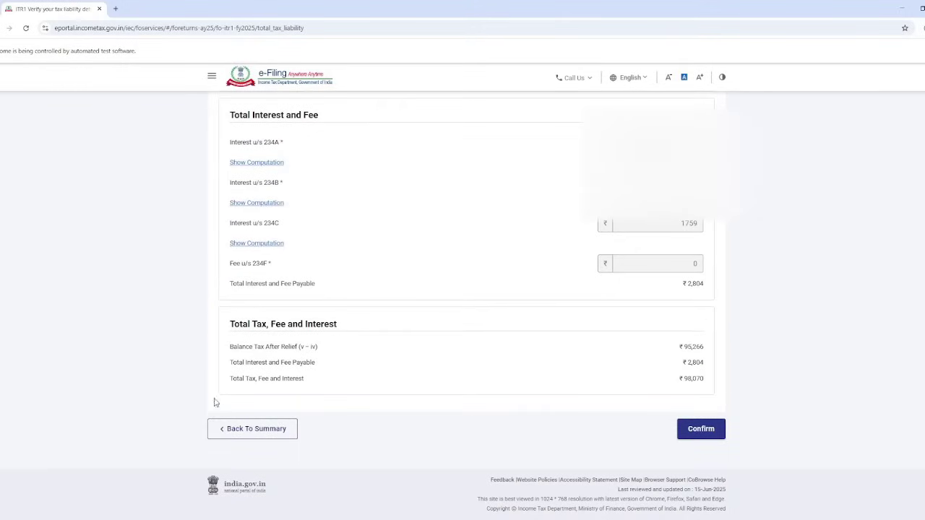
{"action": "left_click_drag", "start_coordinate": [247, 381], "coordinate": [749, 400]}
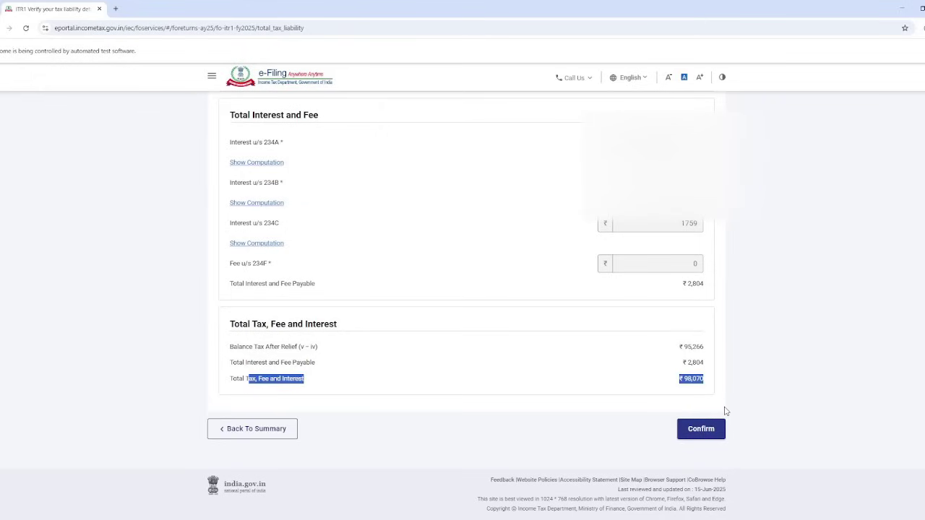